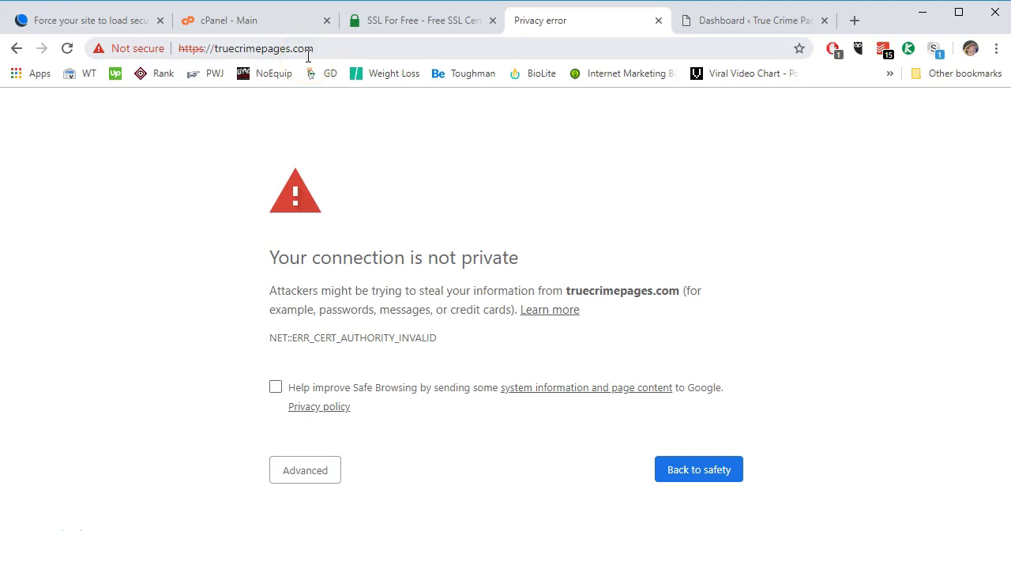
left_click(310, 291)
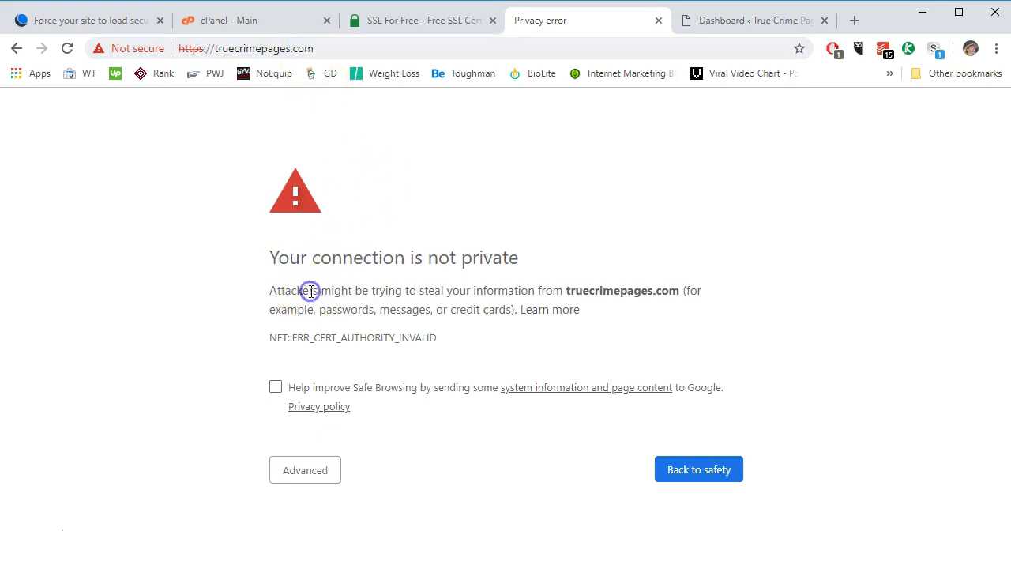
triple_click(336, 292)
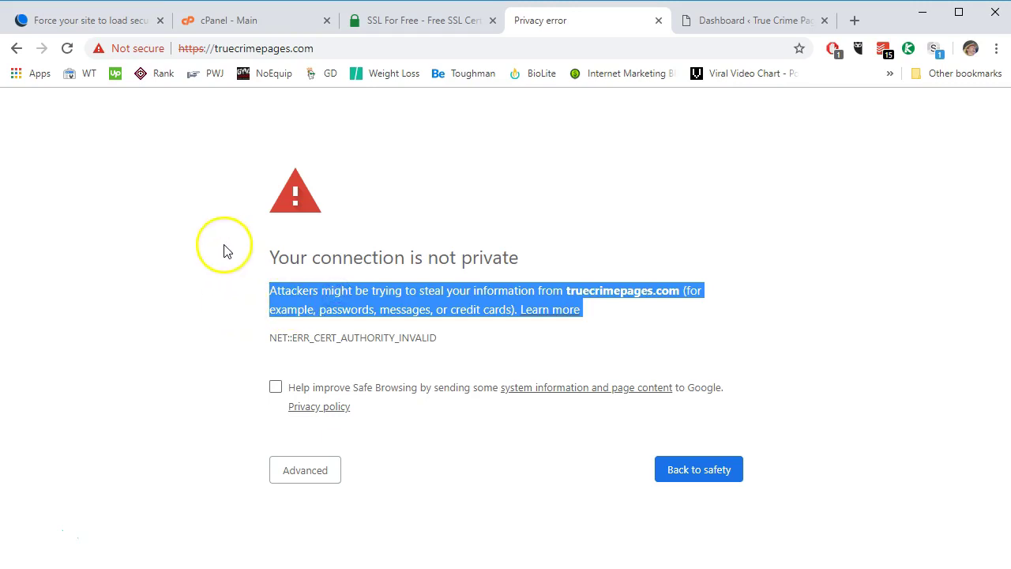
left_click(156, 256)
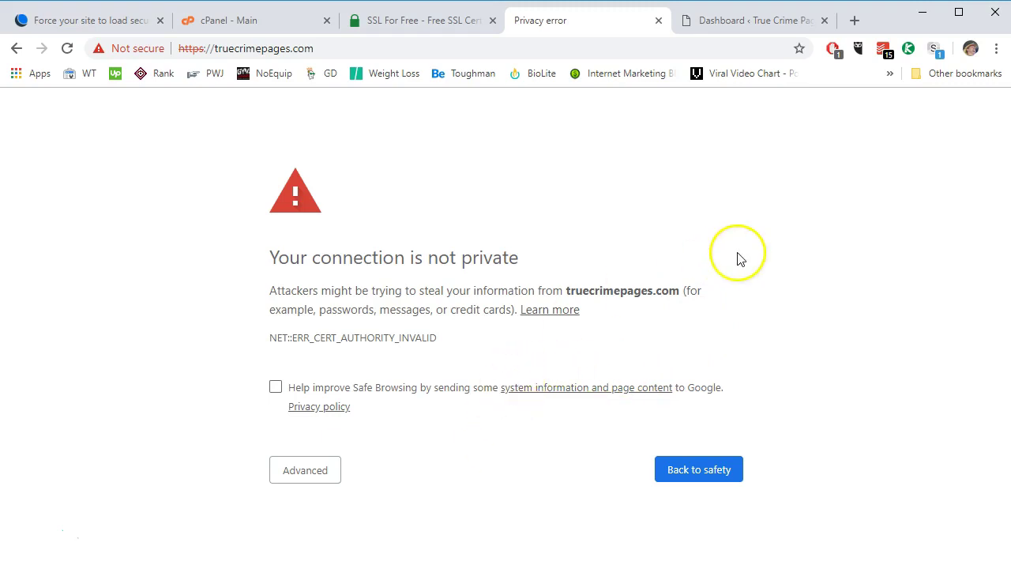
Switch to the SSL For Free site and request a free SSL certificate for truecrimepages.com
left_click(440, 37)
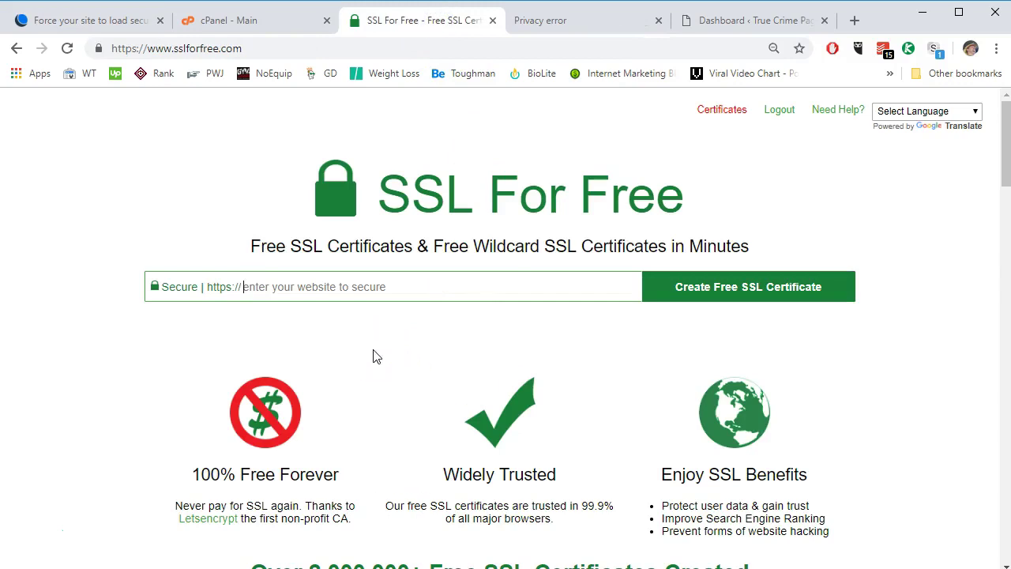
left_click(180, 49)
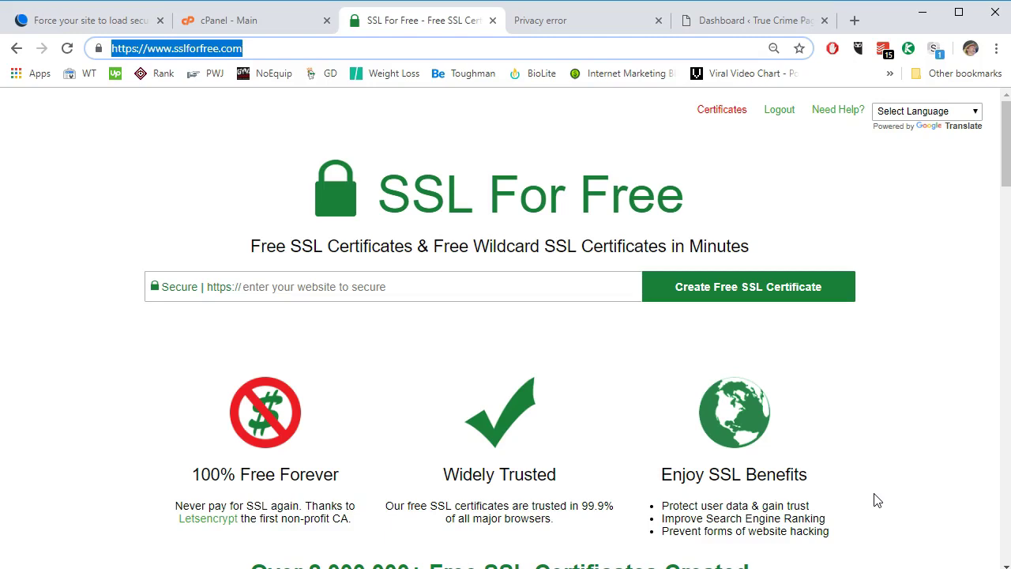
left_click(774, 531)
double_click(774, 531)
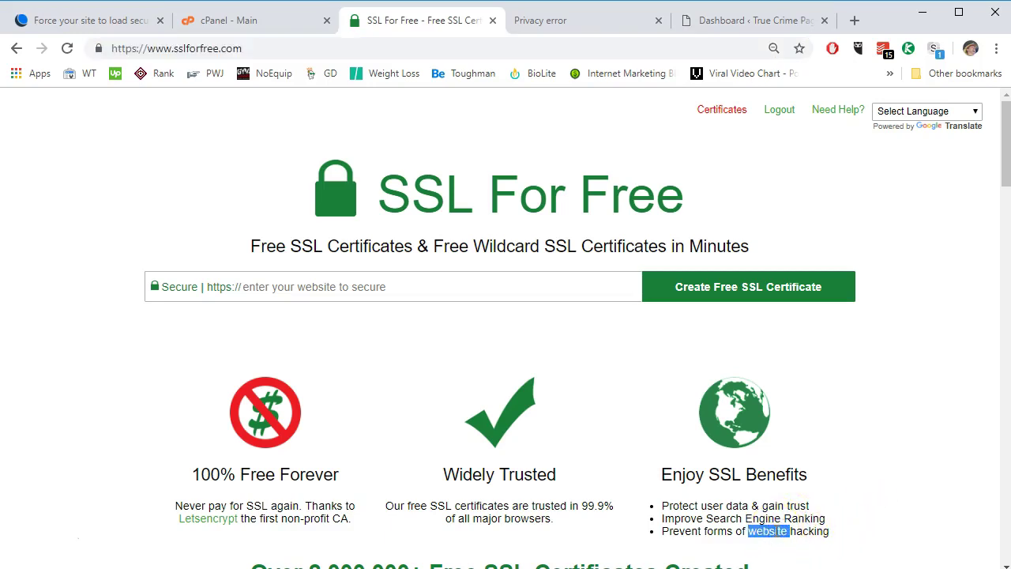
left_click(407, 296)
type("truecrimepages.com")
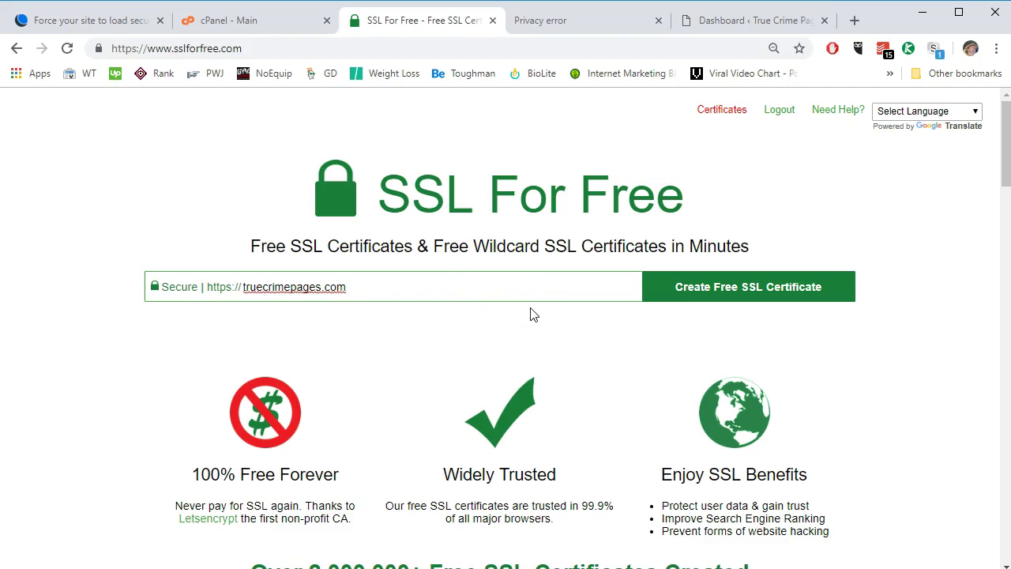
left_click(721, 292)
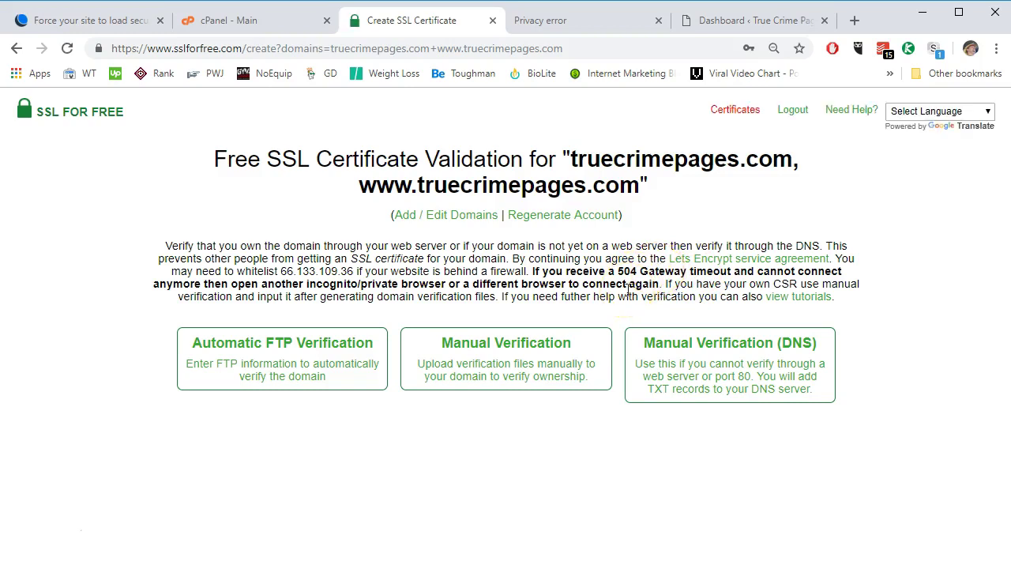
Examine the Automatic FTP Verification option and the connection details its form asks for
left_click(267, 373)
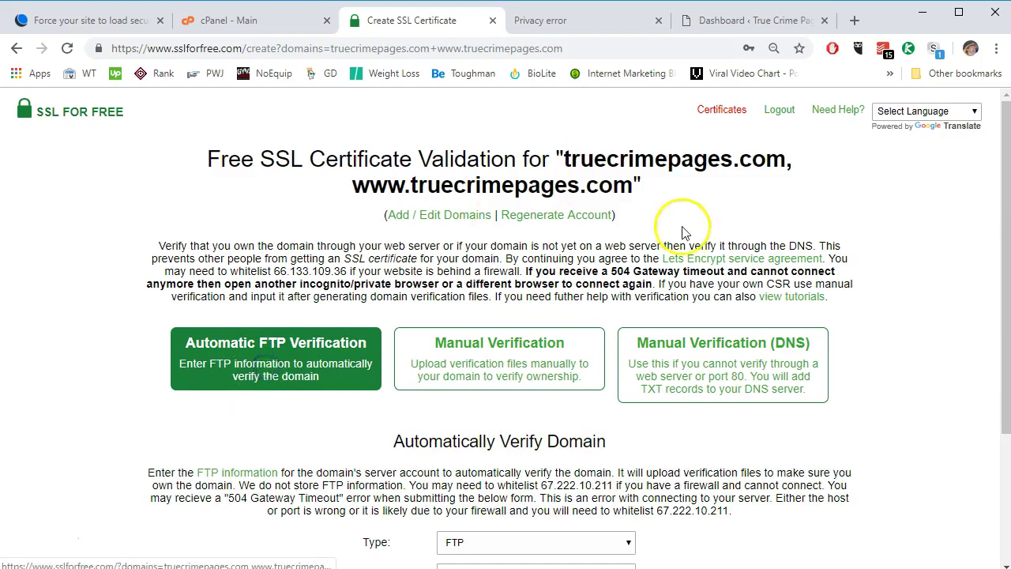
scroll(857, 260, "down", 2)
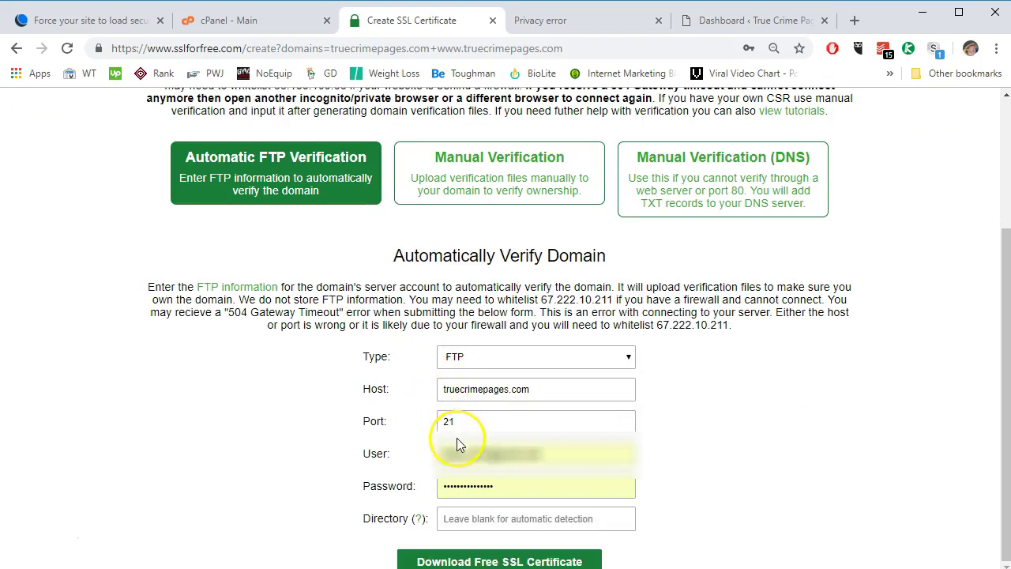
scroll(458, 429, "up", 2)
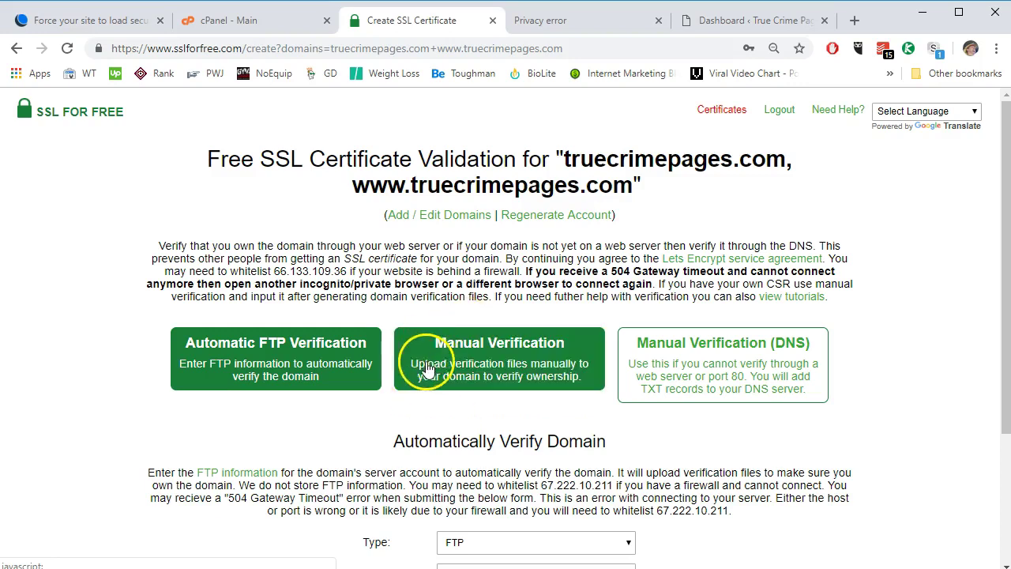
left_click(709, 380)
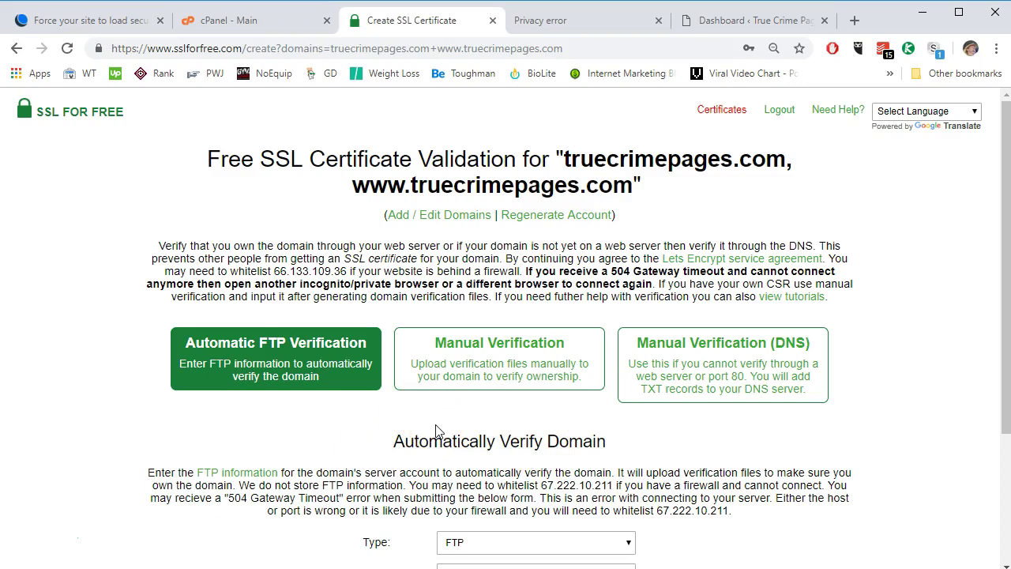
Choose Manual Verification for the domain and generate its verification files
left_click(469, 367)
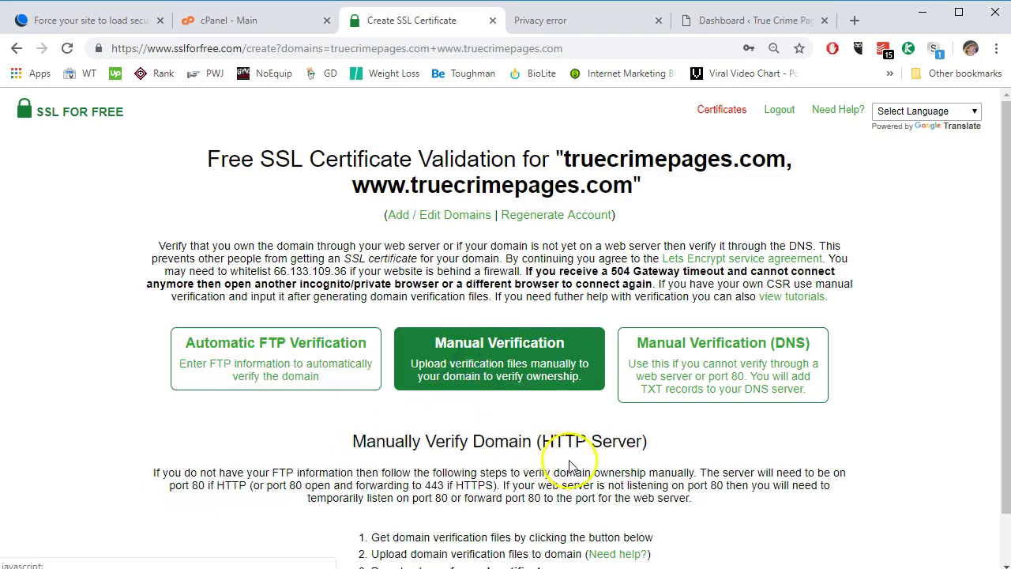
scroll(581, 477, "down", 1)
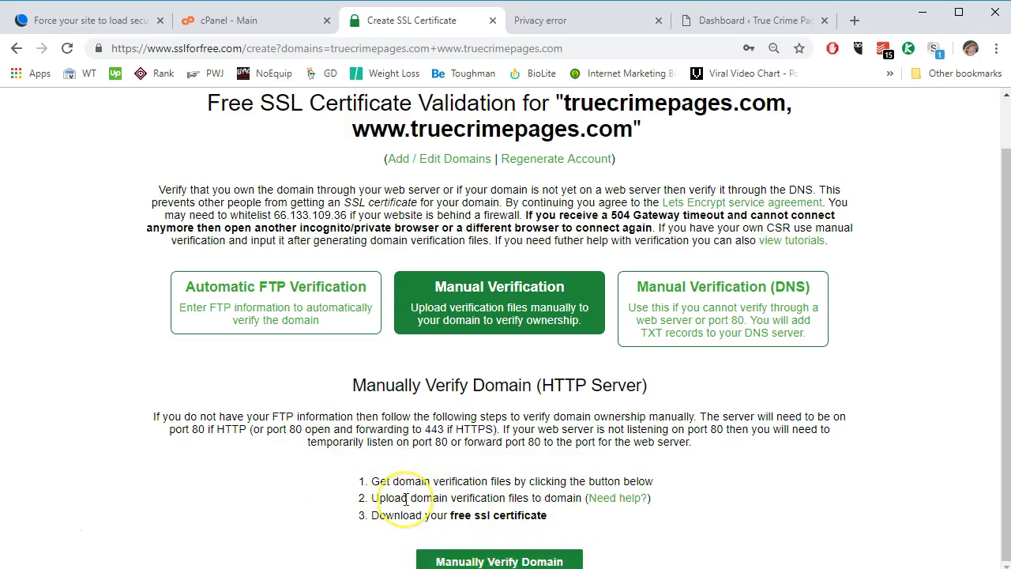
left_click(495, 561)
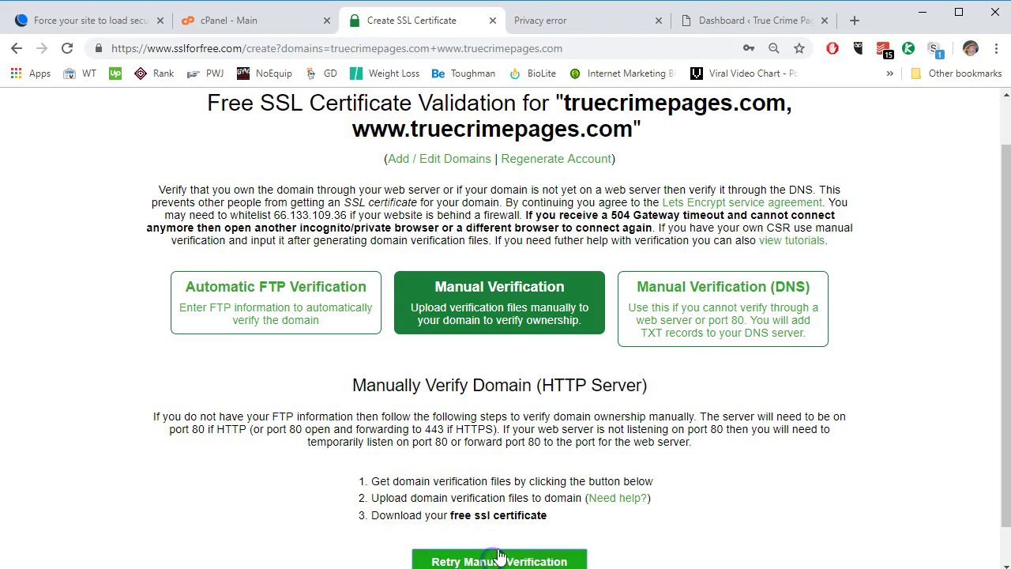
Save verification files #1 and #2 to the ssl-certs folder in Downloads, keeping their suggested names
scroll(784, 458, "down", 5)
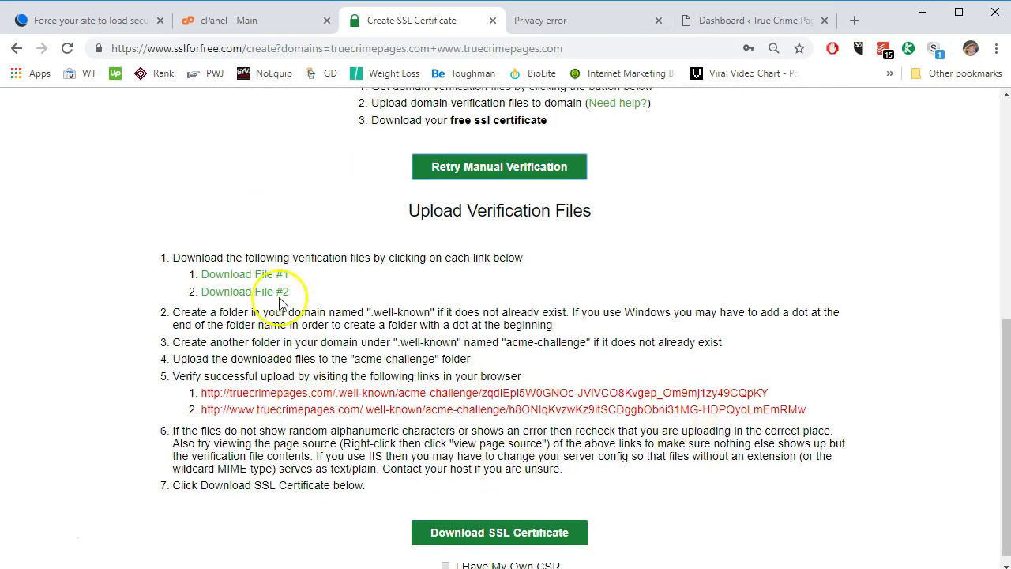
left_click(263, 277)
right_click(264, 278)
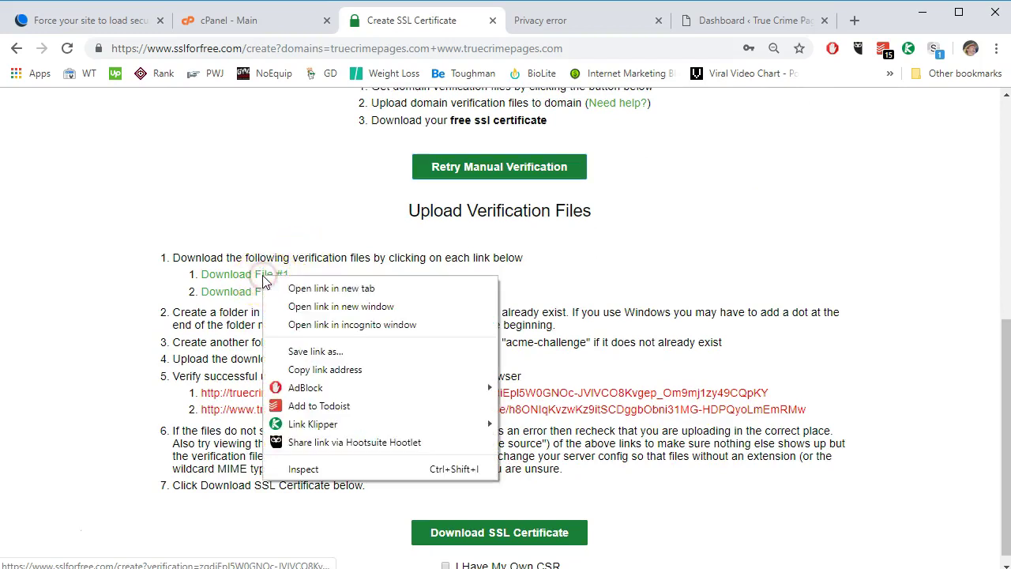
key("k")
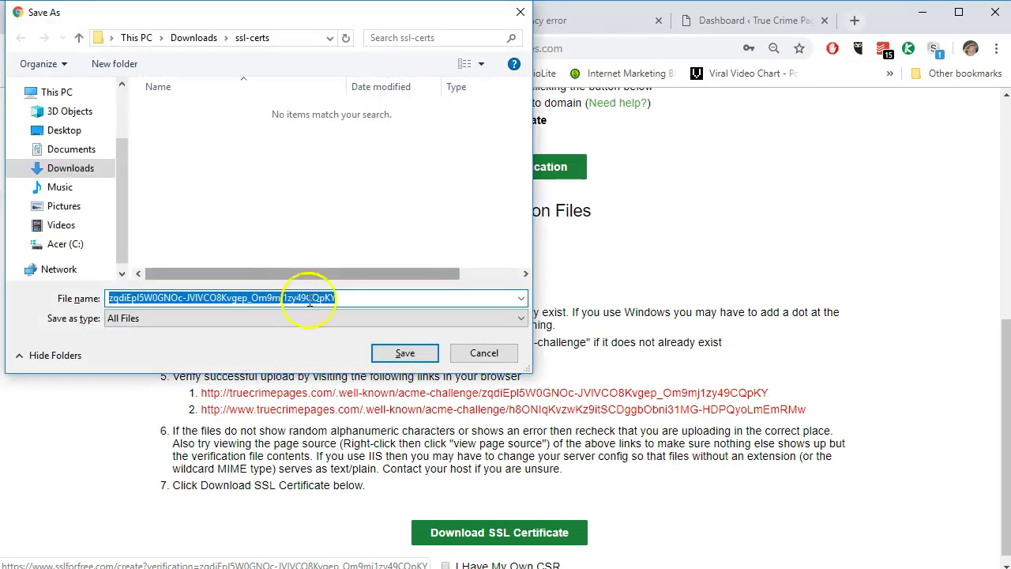
left_click(403, 354)
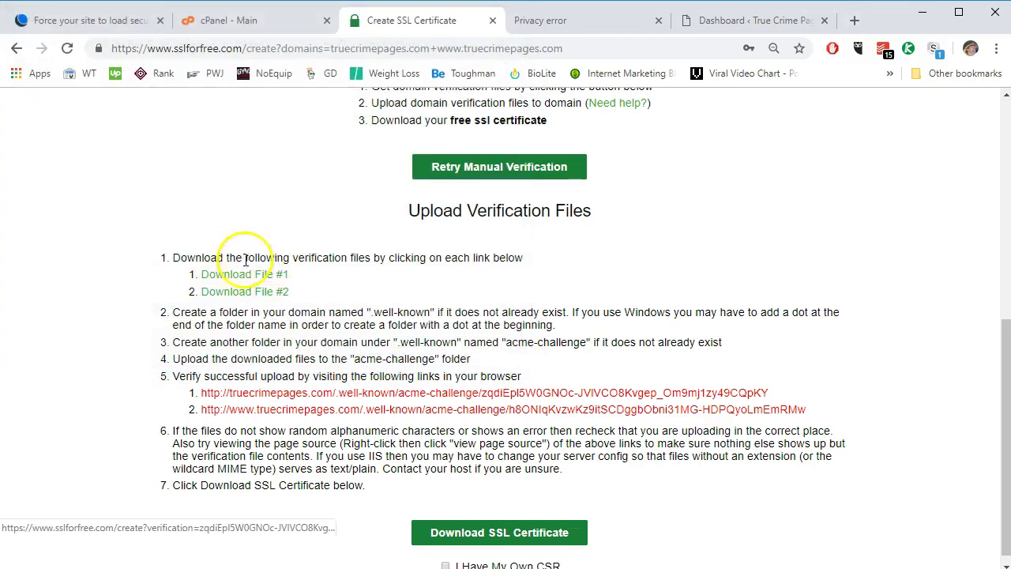
right_click(231, 294)
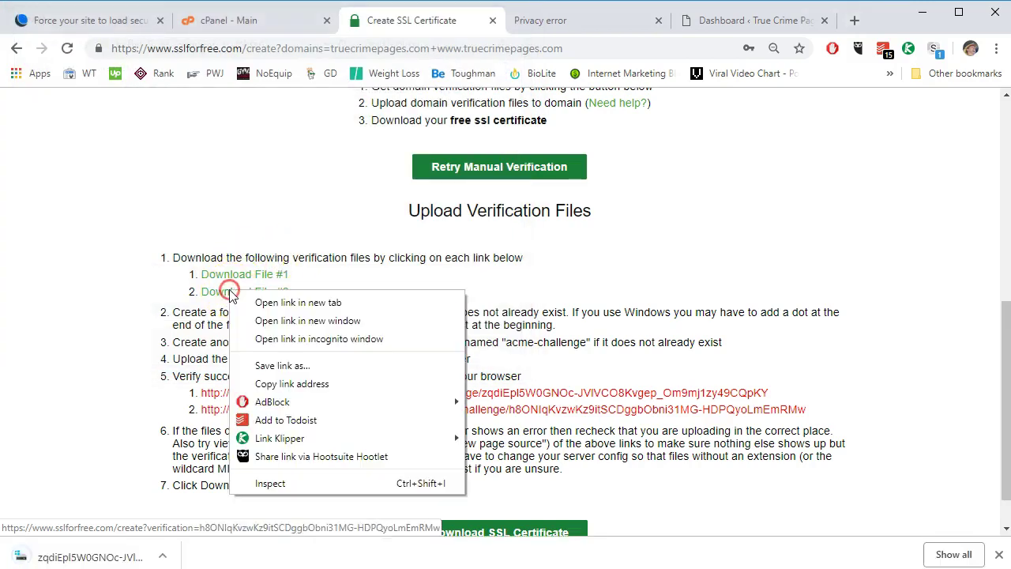
left_click(280, 364)
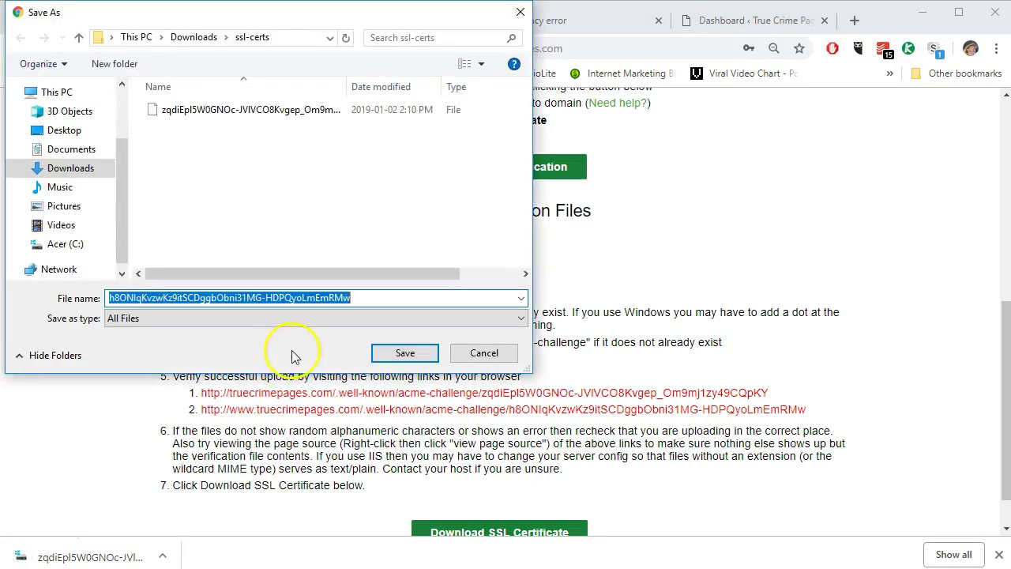
left_click(405, 354)
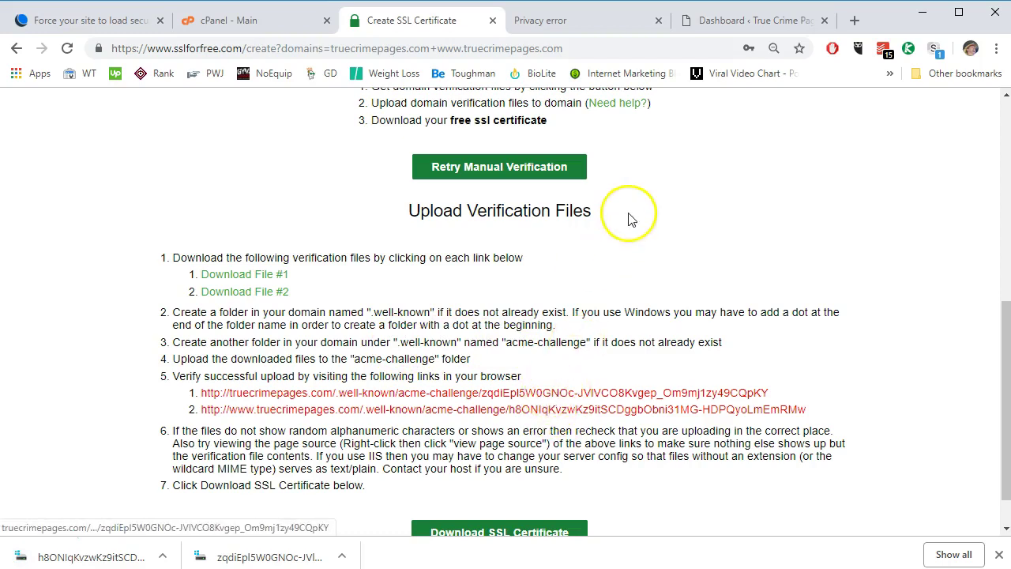
Switch to cPanel and open the public_html/.well-known/acme-challenge folder in File Manager
left_click(219, 22)
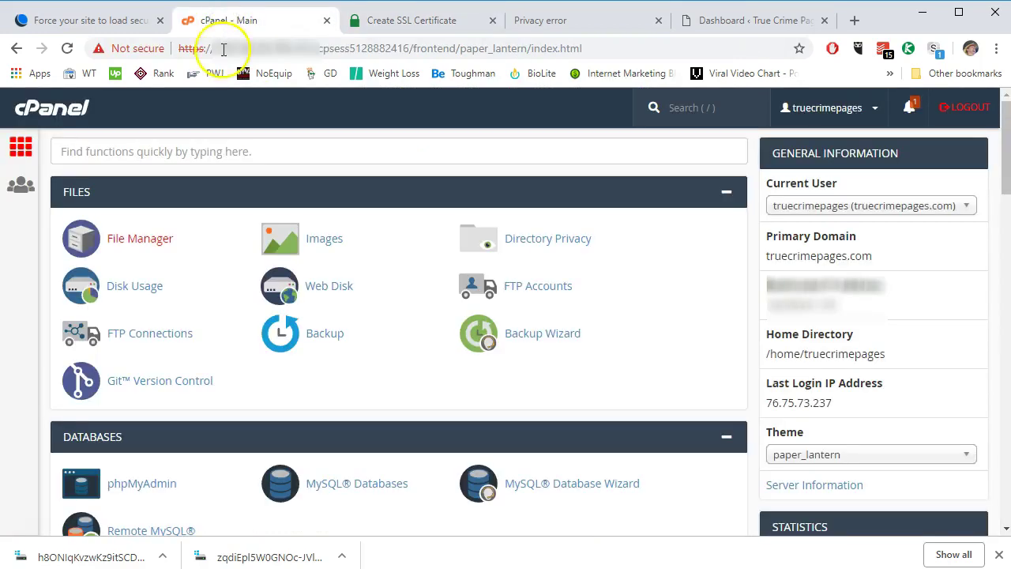
left_click(152, 242)
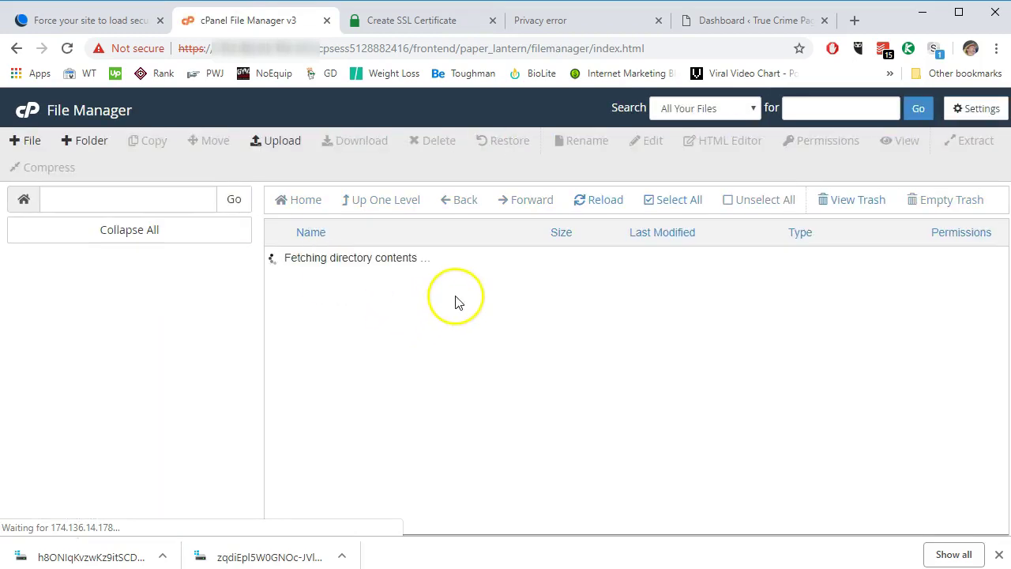
scroll(447, 340, "down", 3)
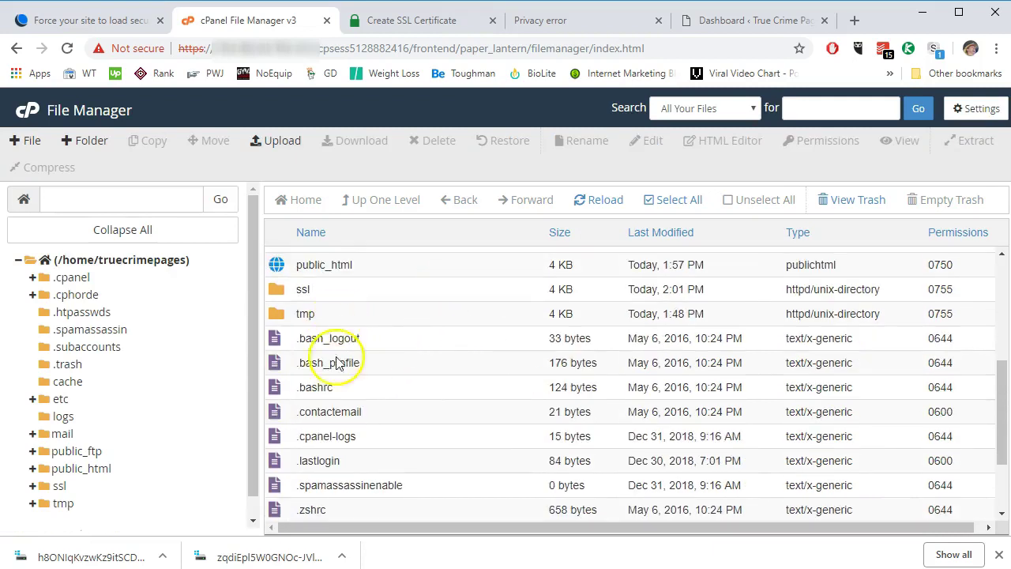
left_click(282, 267)
double_click(282, 267)
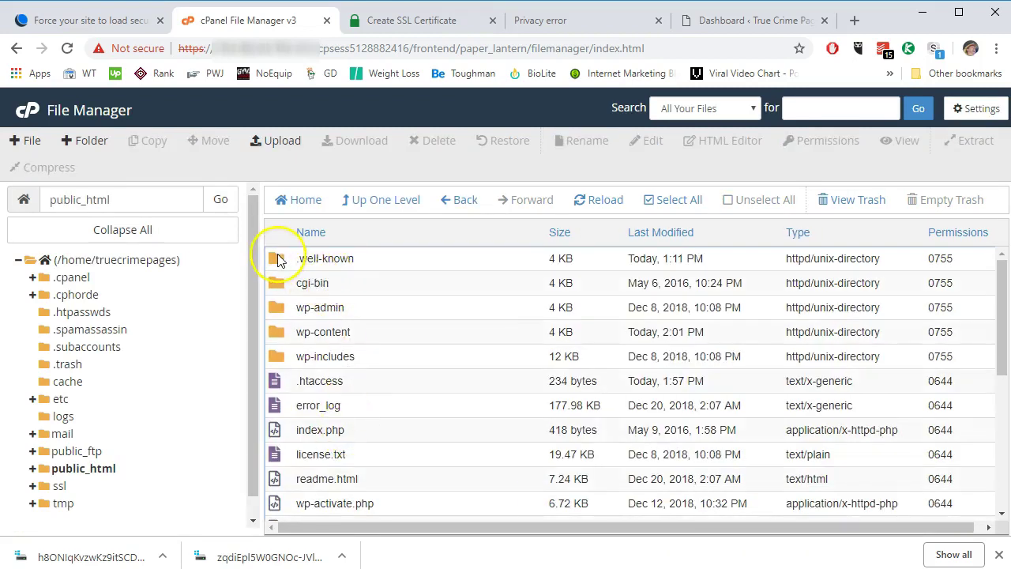
double_click(277, 259)
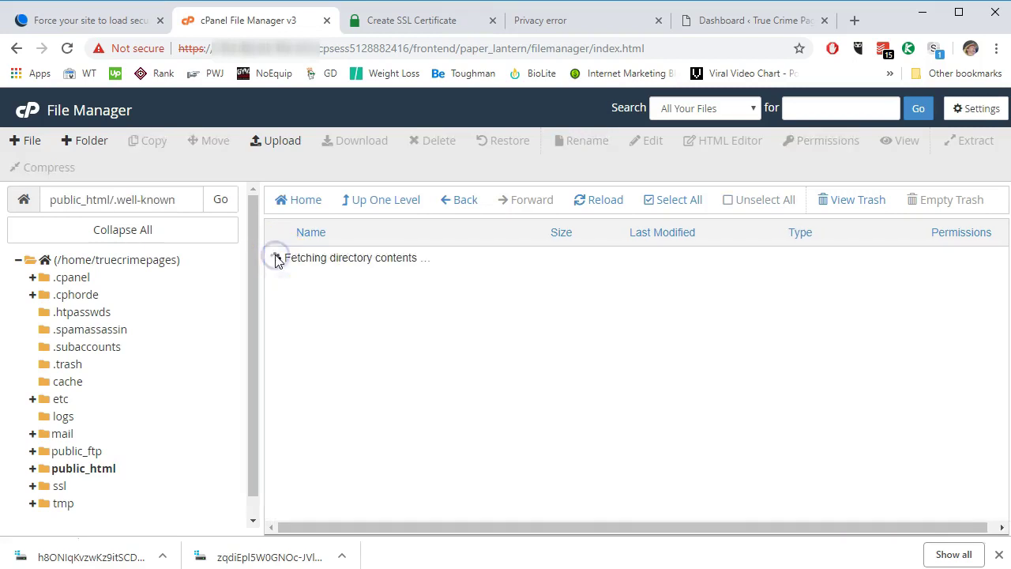
double_click(280, 258)
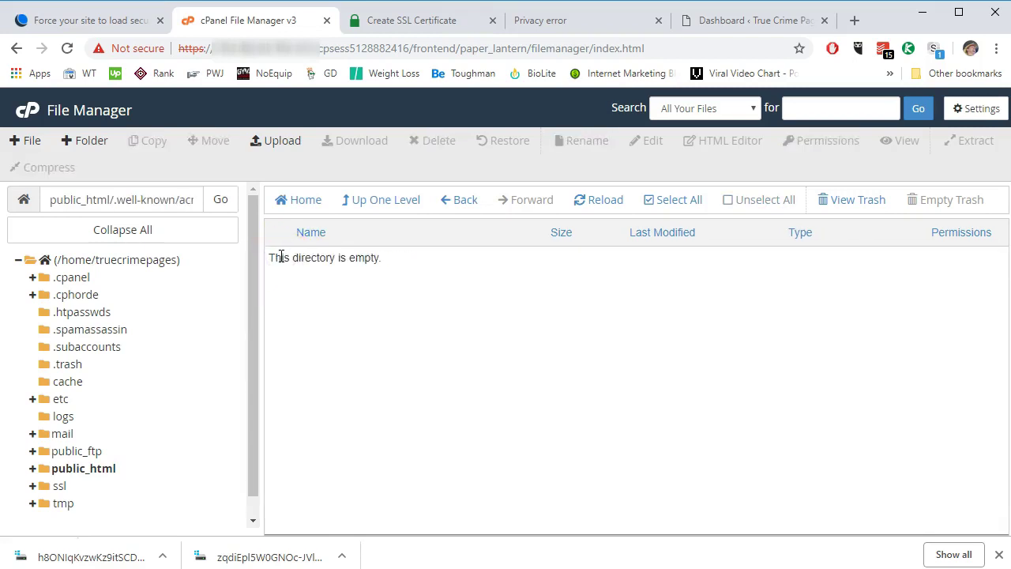
Upload both verification files from ssl-certs to the acme-challenge folder and close the upload page
left_click(269, 145)
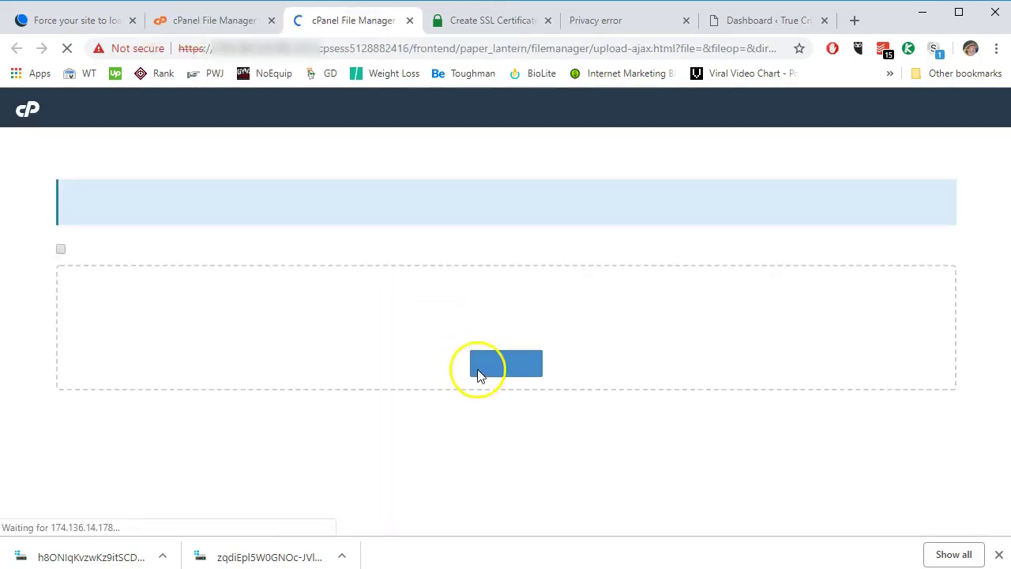
left_click(500, 384)
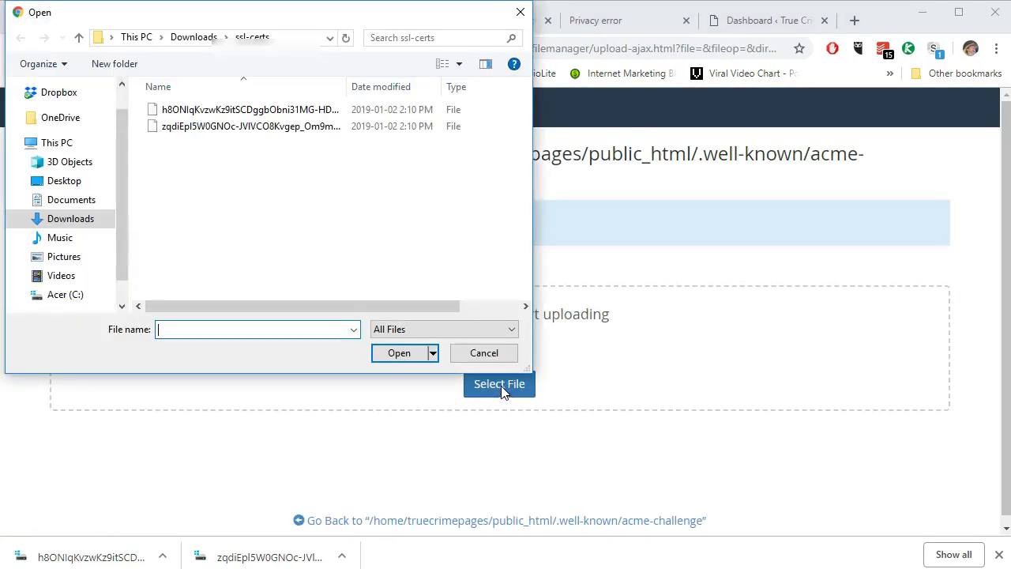
double_click(241, 108)
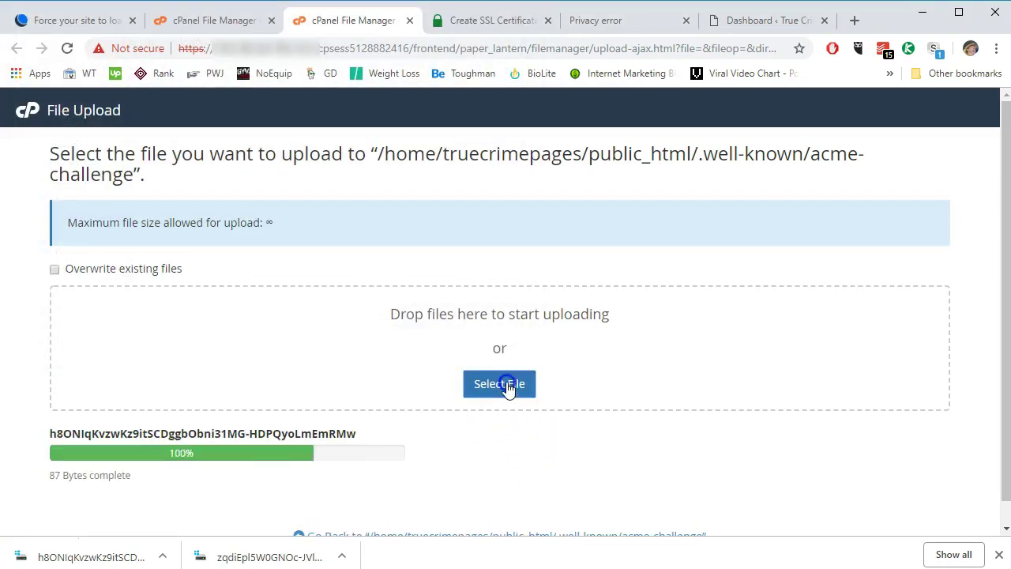
left_click(506, 384)
left_click(249, 126)
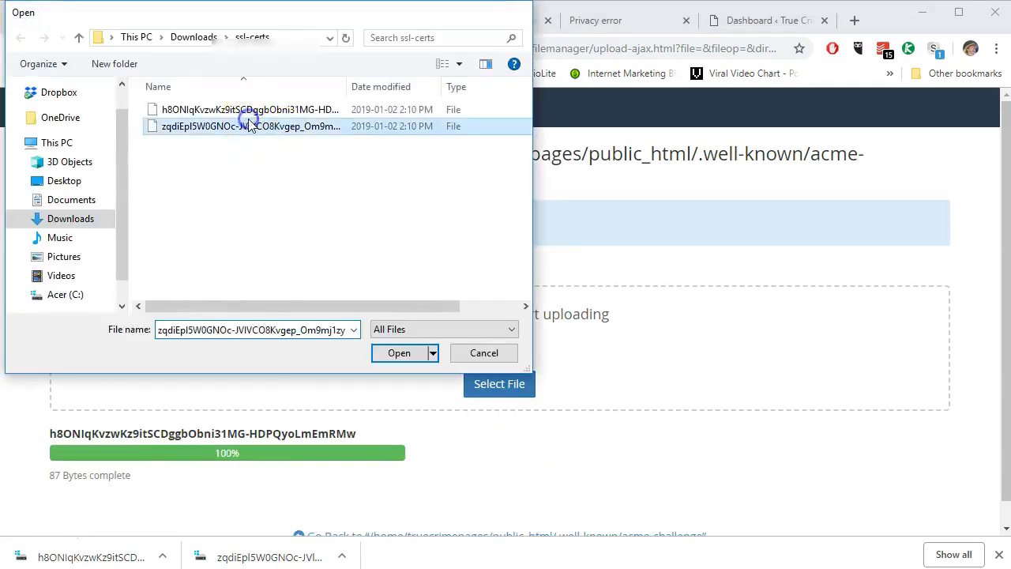
double_click(249, 127)
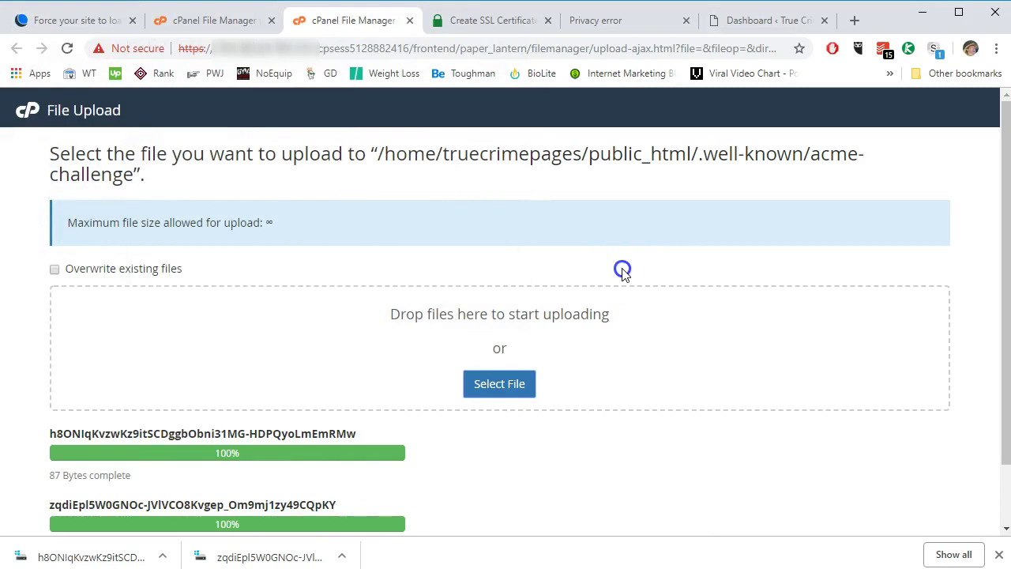
scroll(622, 276, "down", 2)
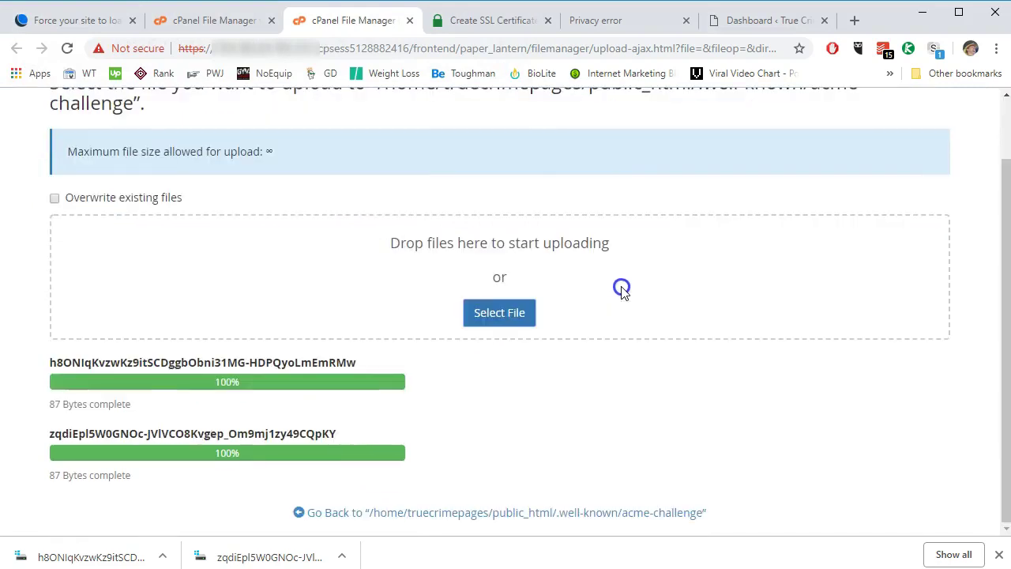
left_click(411, 22)
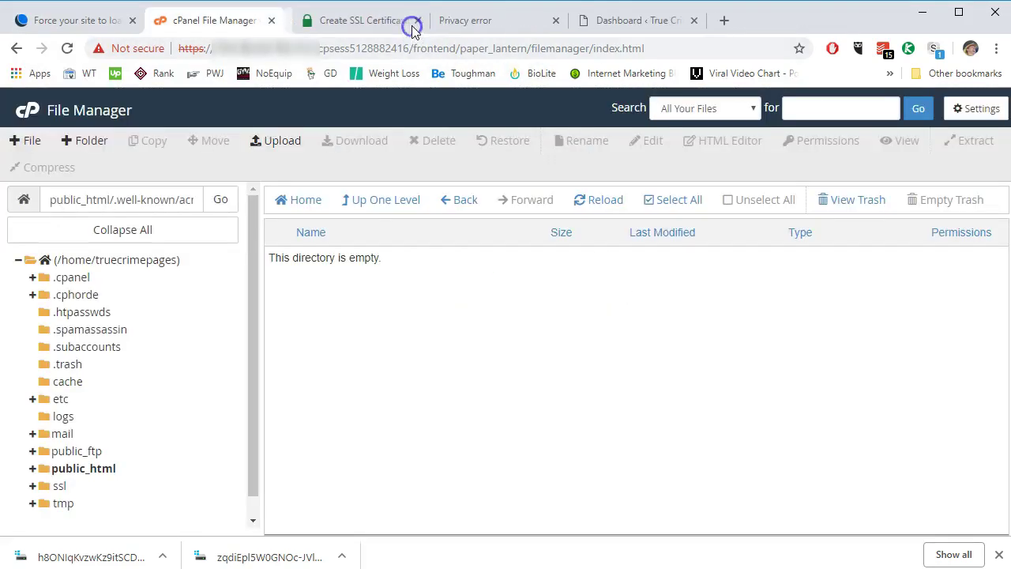
Return cPanel to its home page and open both verification links from SSL For Free in separate tabs
left_click(29, 113)
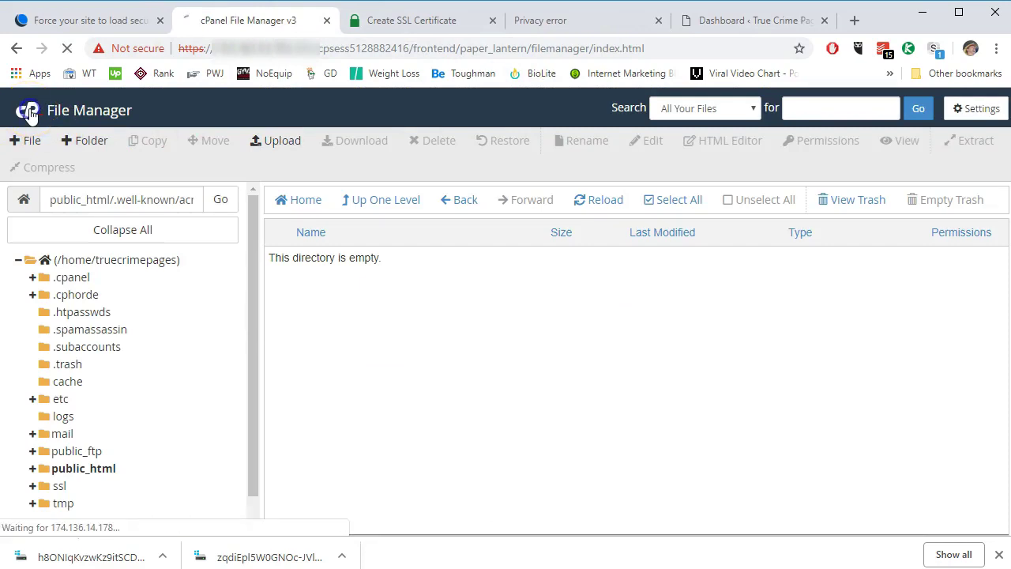
left_click(415, 22)
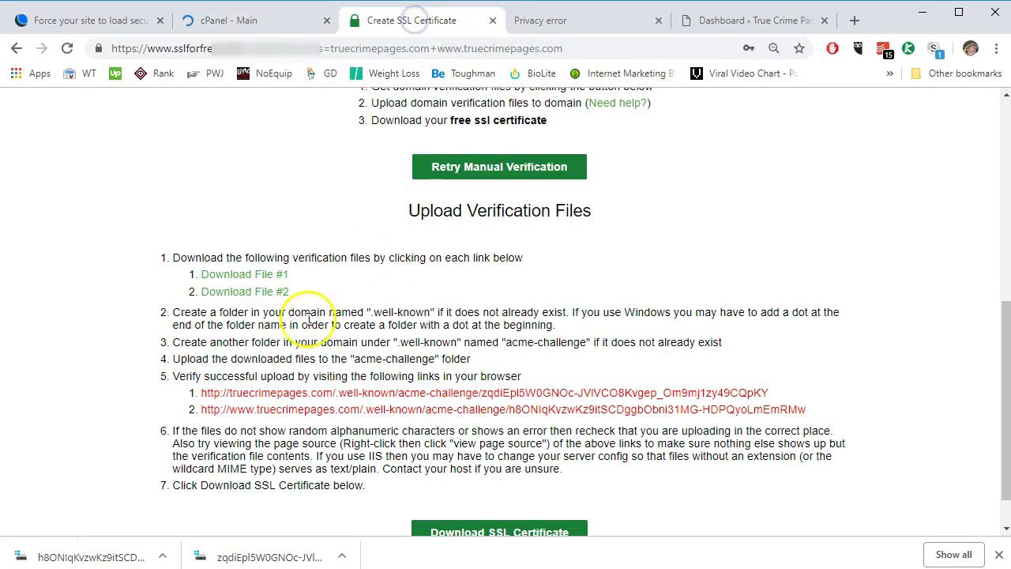
right_click(290, 395)
left_click(363, 203)
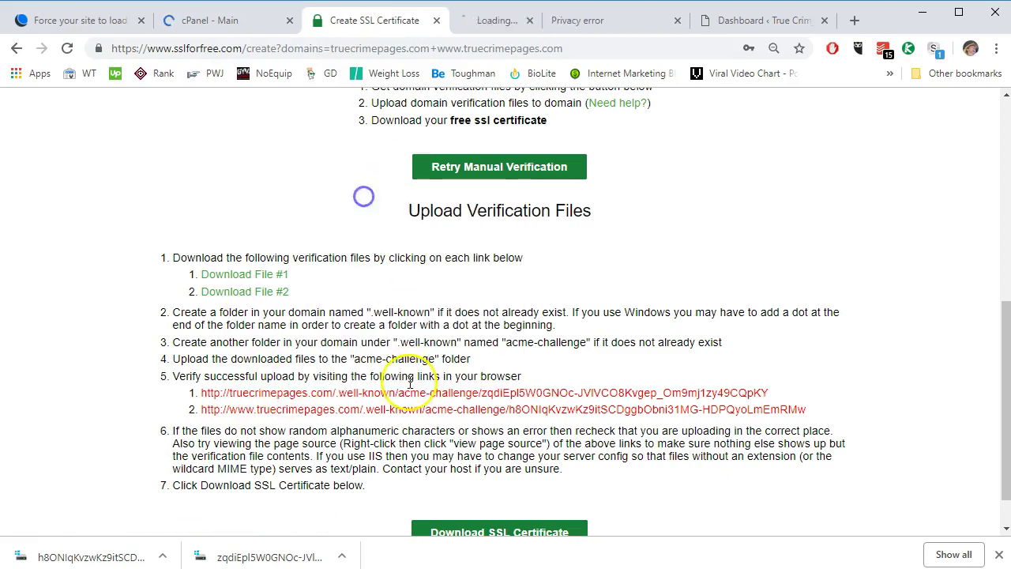
right_click(396, 410)
left_click(456, 221)
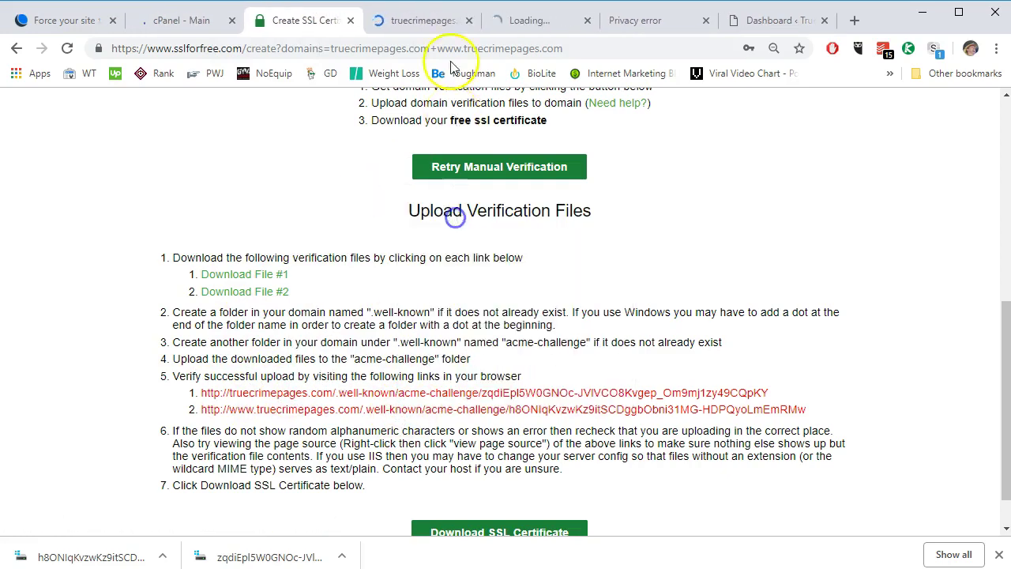
Check the contents of the first verification page and close both verification tabs
left_click(431, 21)
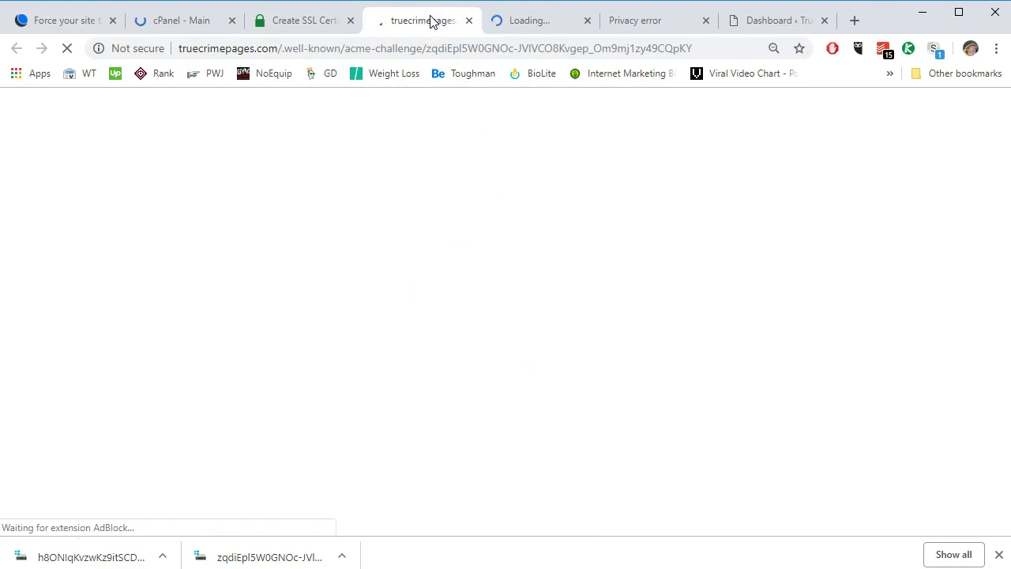
double_click(377, 101)
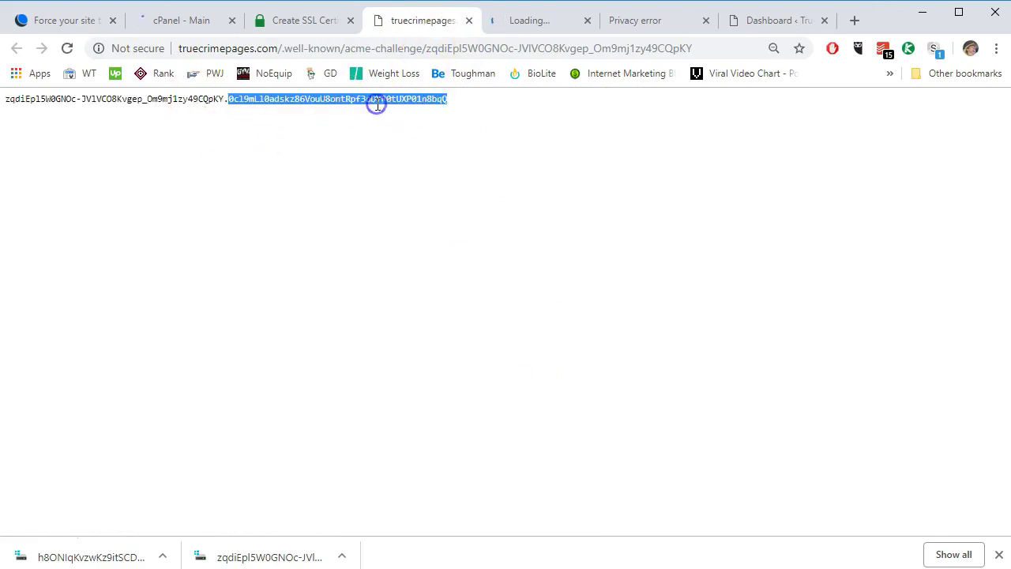
left_click(469, 21)
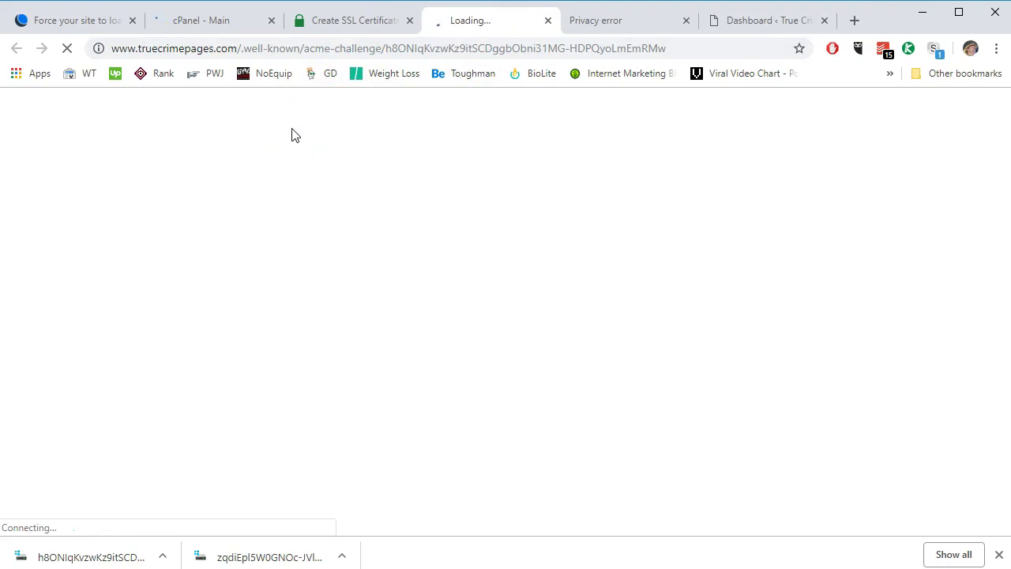
left_click(548, 21)
Generate the SSL certificate for truecrimepages.com and look through the resulting certificate files
scroll(490, 356, "down", 2)
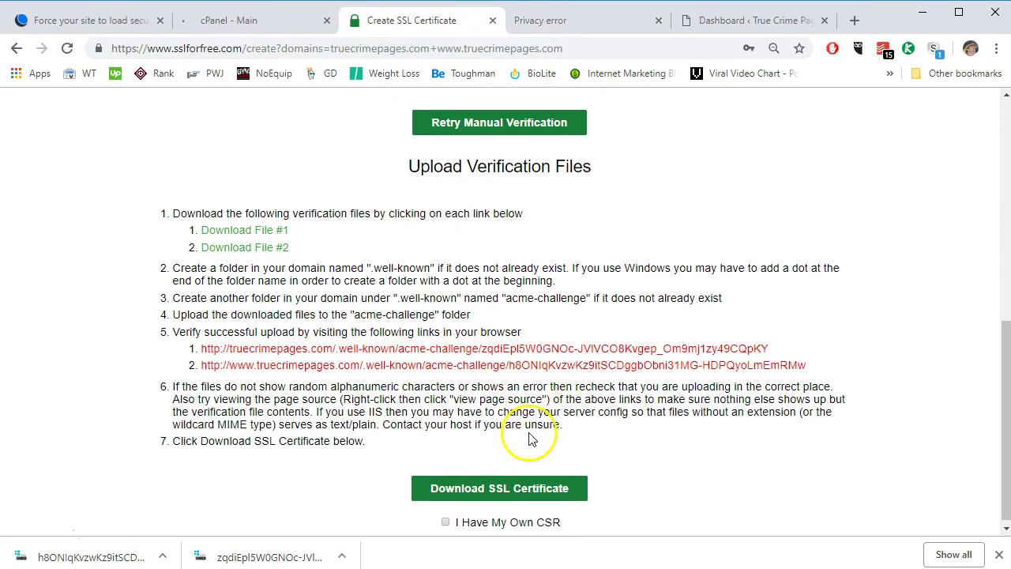
left_click(502, 485)
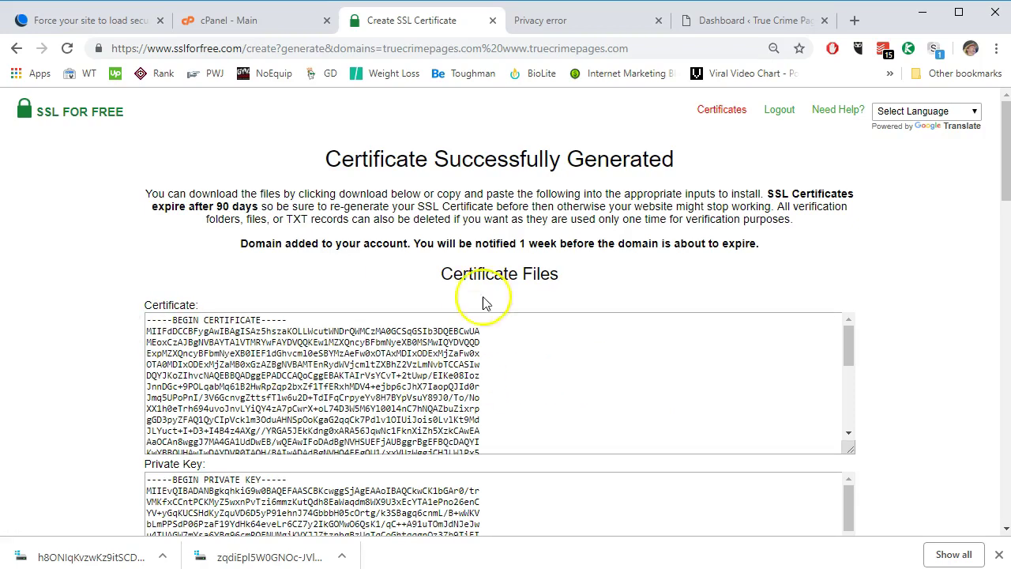
scroll(485, 303, "down", 7)
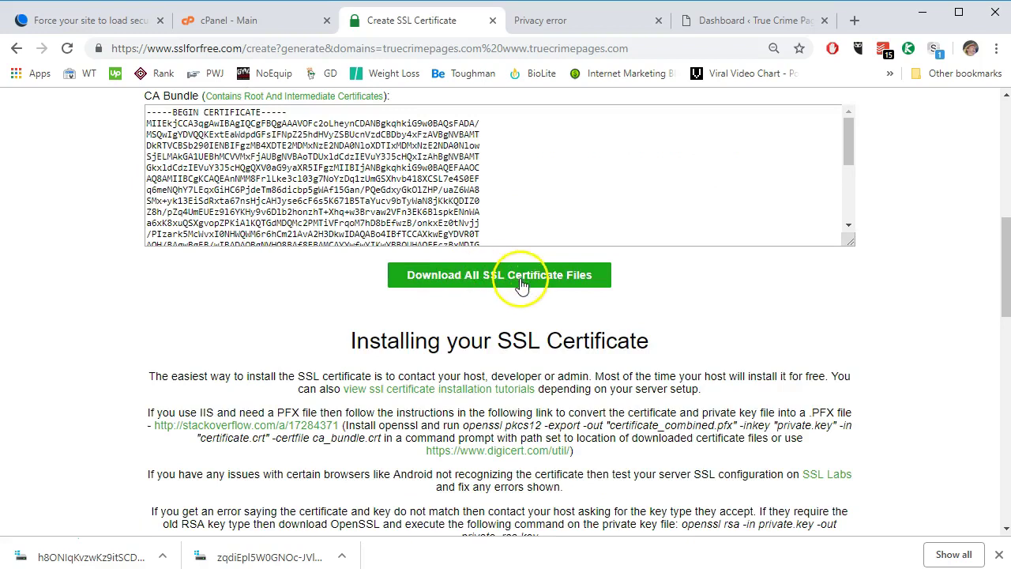
left_click(520, 284)
scroll(519, 350, "up", 10)
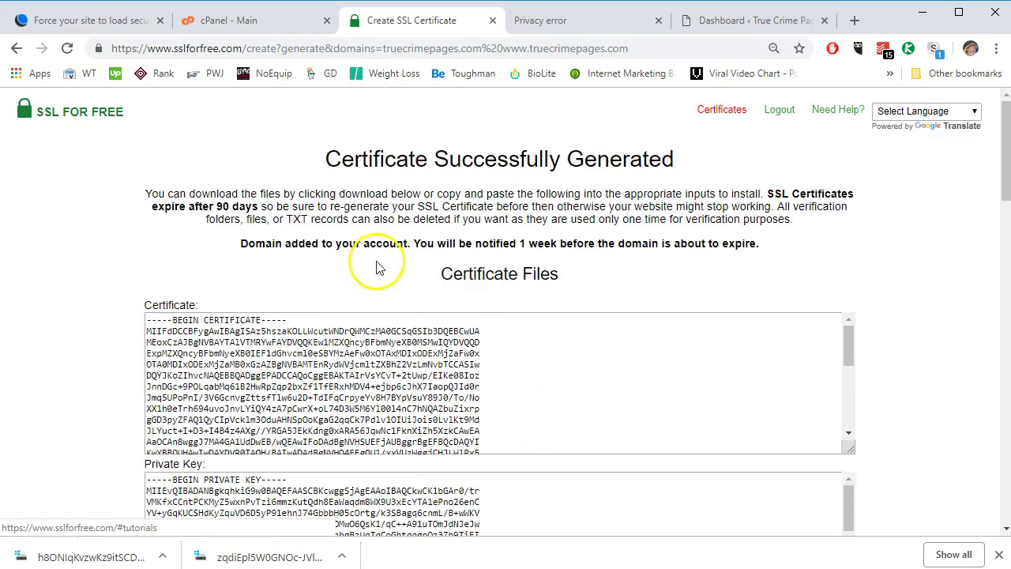
Switch to cPanel, search the functions for "ssl", open SSL/TLS and go to Manage SSL sites
left_click(251, 20)
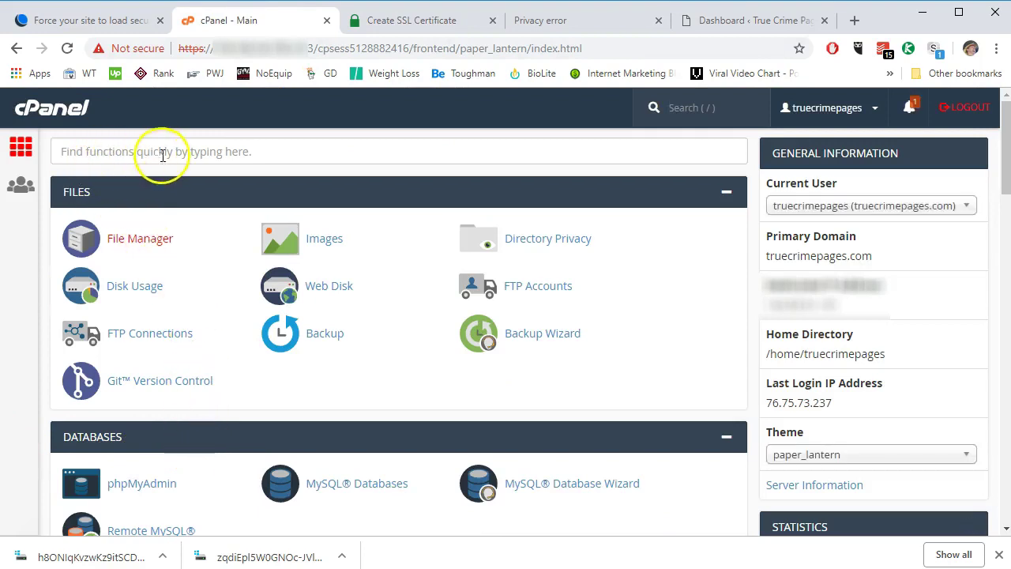
left_click(170, 153)
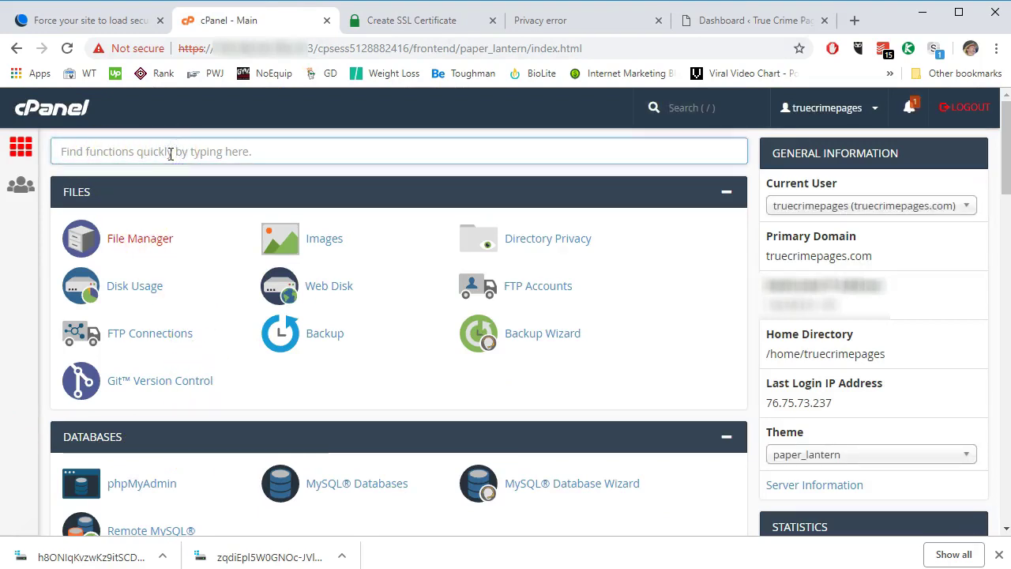
type("ssl")
left_click(128, 240)
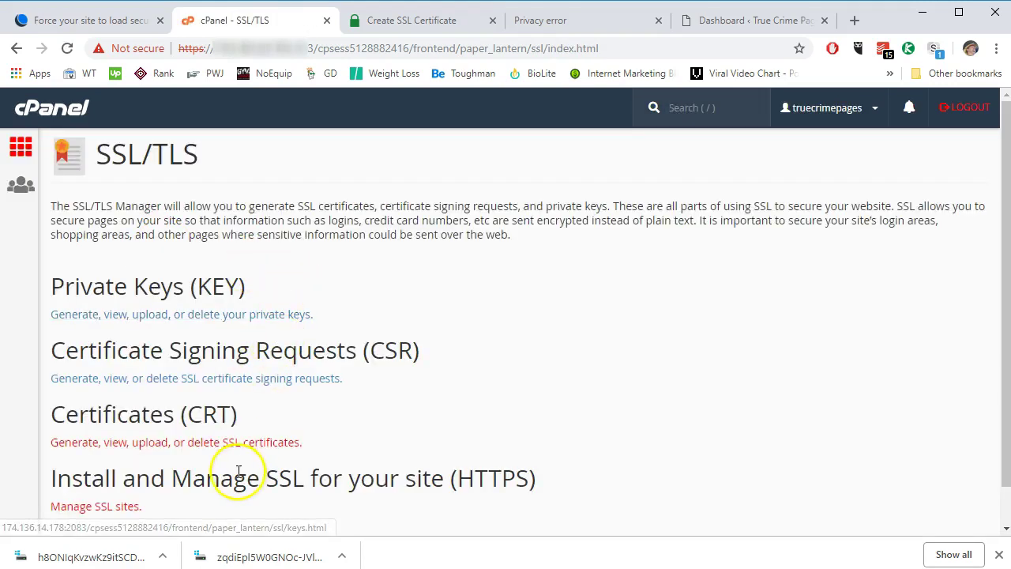
scroll(217, 466, "down", 1)
triple_click(320, 437)
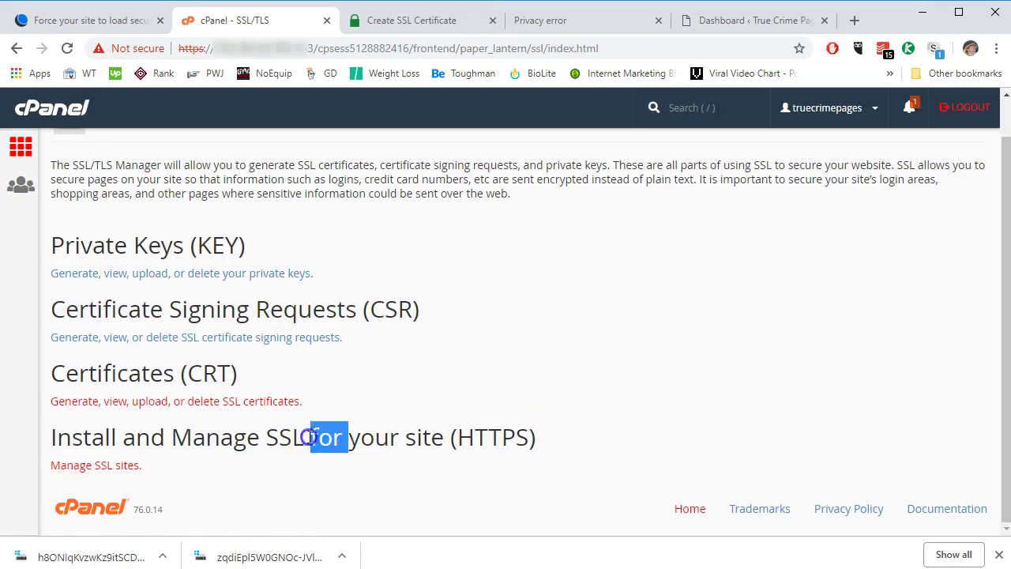
left_click(100, 468)
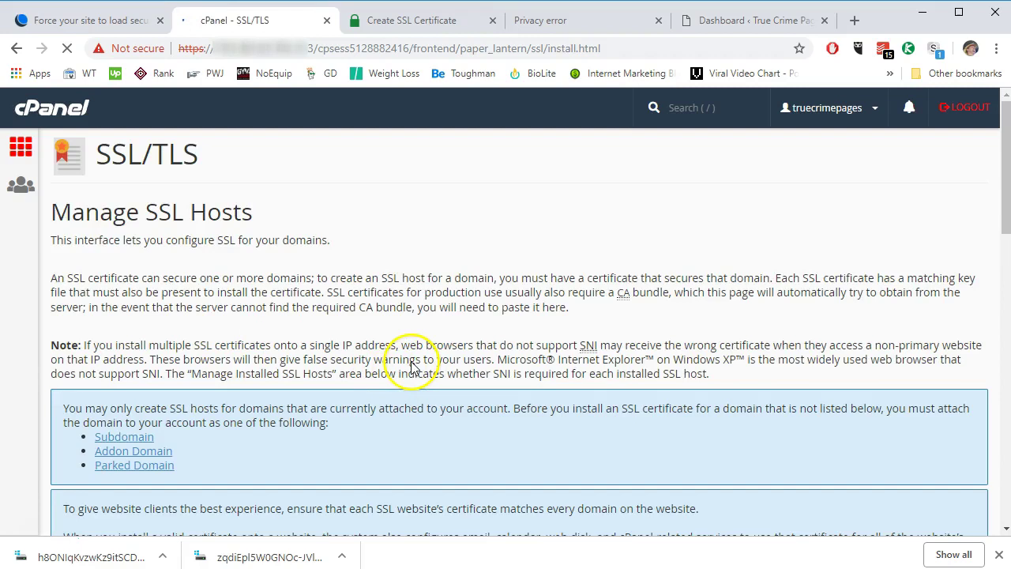
Select truecrimepages.com as the domain for the Install an SSL Website form
scroll(412, 362, "down", 3)
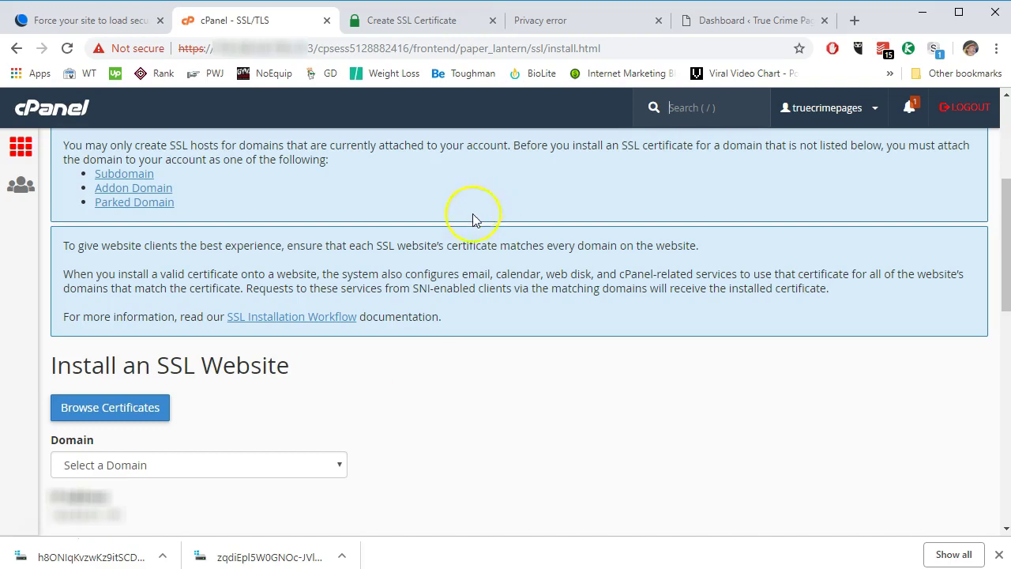
scroll(522, 411, "down", 2)
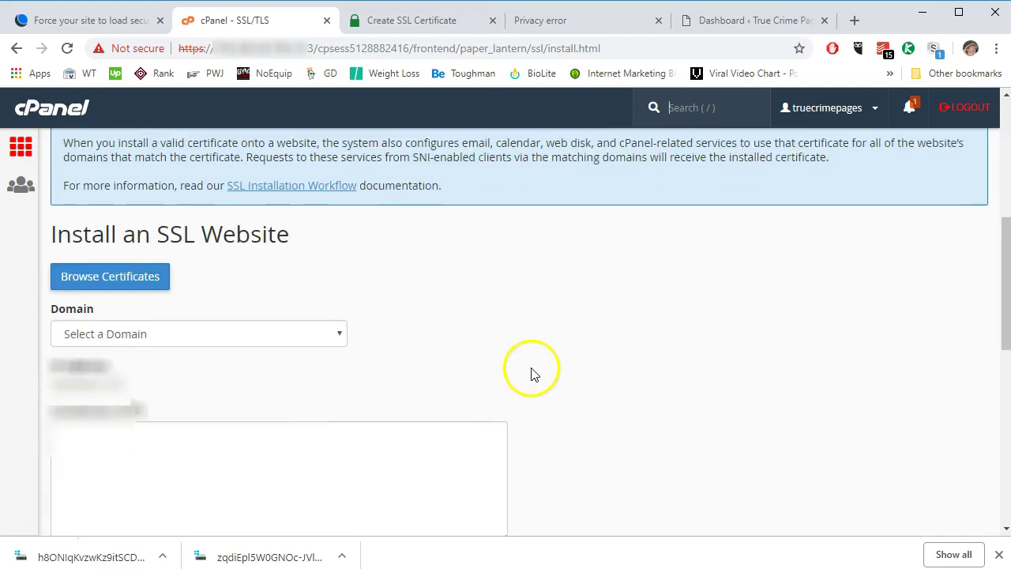
left_click(118, 335)
left_click(113, 371)
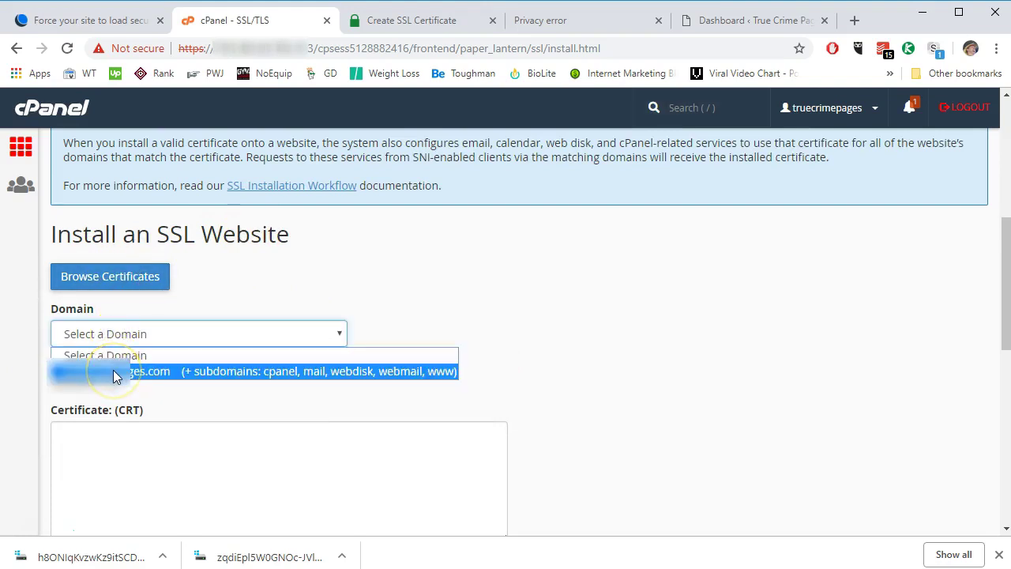
left_click(113, 371)
scroll(505, 263, "down", 2)
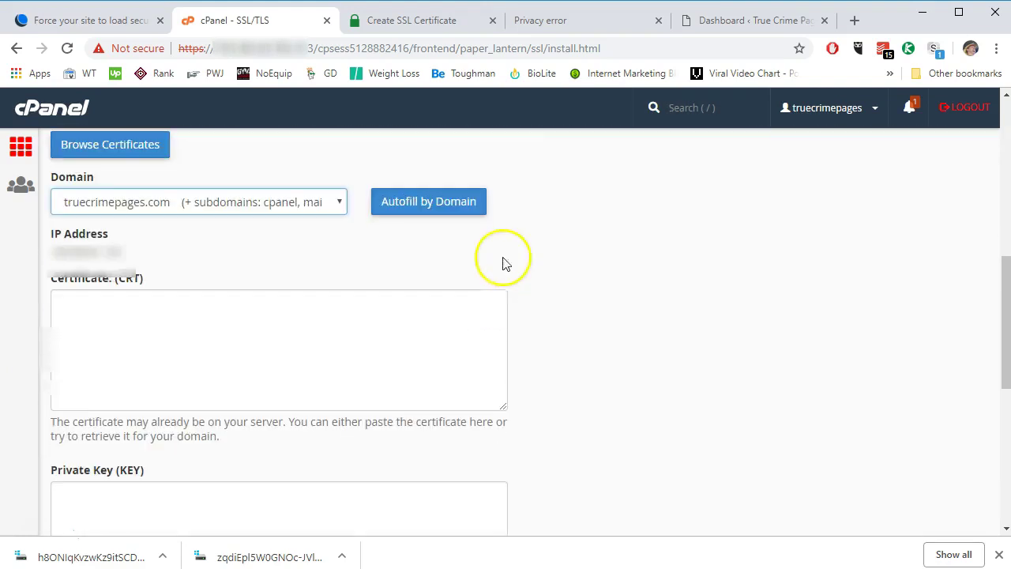
Copy the full certificate text from SSL For Free into cPanel's Certificate (CRT) field
left_click(385, 21)
left_click_drag(149, 321, 625, 458)
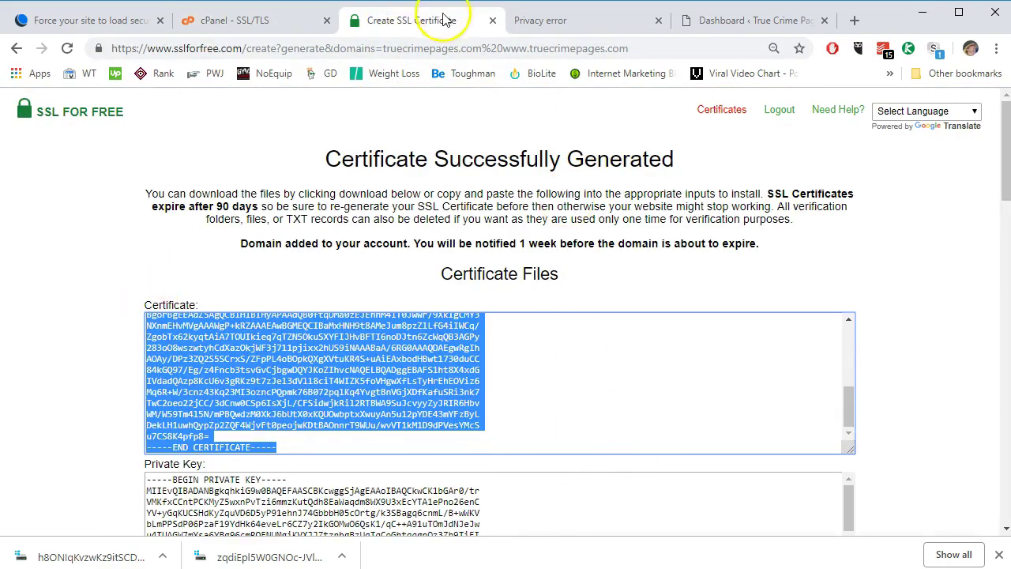
left_click(229, 21)
left_click(135, 327)
key("ctrl+v")
Copy the full private key from SSL For Free into cPanel's Private Key (KEY) field
left_click(424, 30)
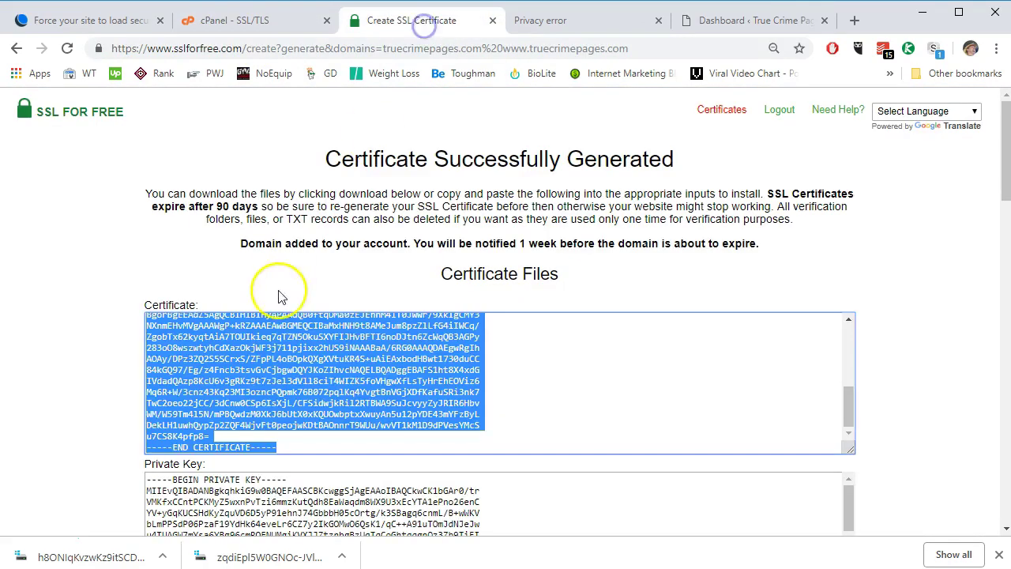
scroll(237, 261, "down", 3)
left_click_drag(147, 215, 527, 359)
left_click(242, 16)
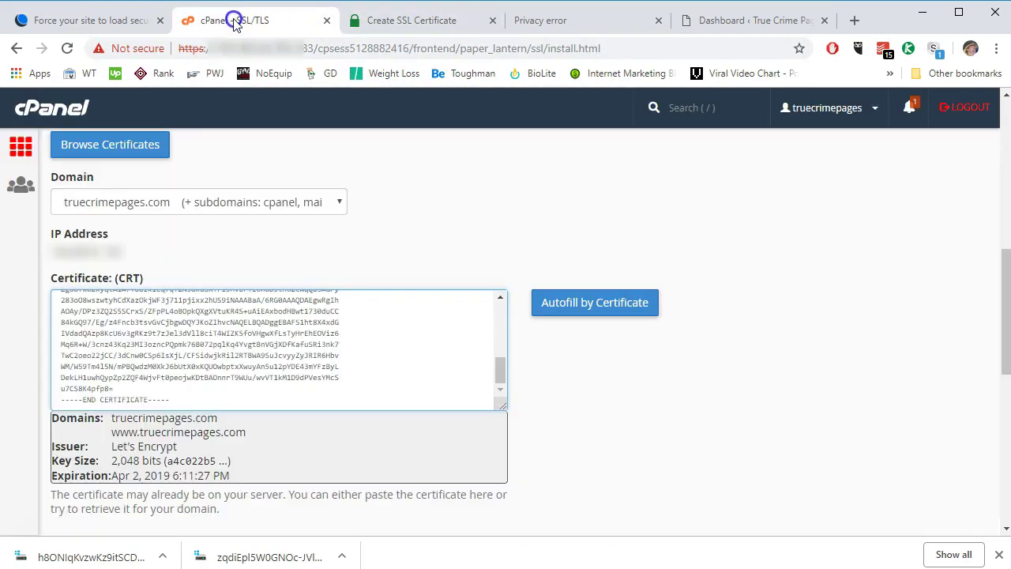
scroll(250, 411, "down", 3)
left_click(200, 340)
key("ctrl+v")
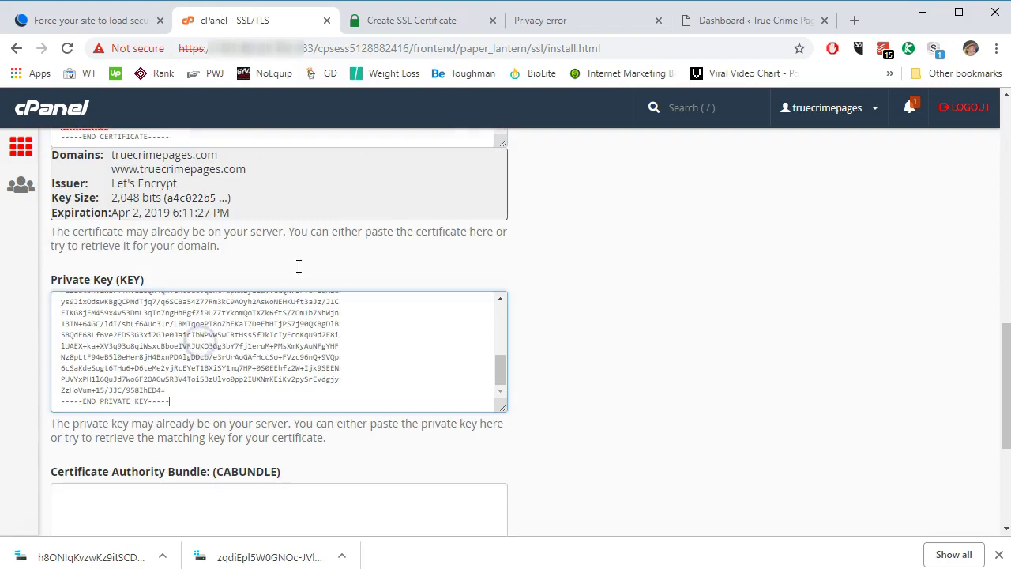
Copy the CA bundle from SSL For Free into cPanel's Certificate Authority Bundle field, install the certificate and dismiss the resulting dialog
left_click(437, 29)
left_click_drag(149, 376, 433, 473)
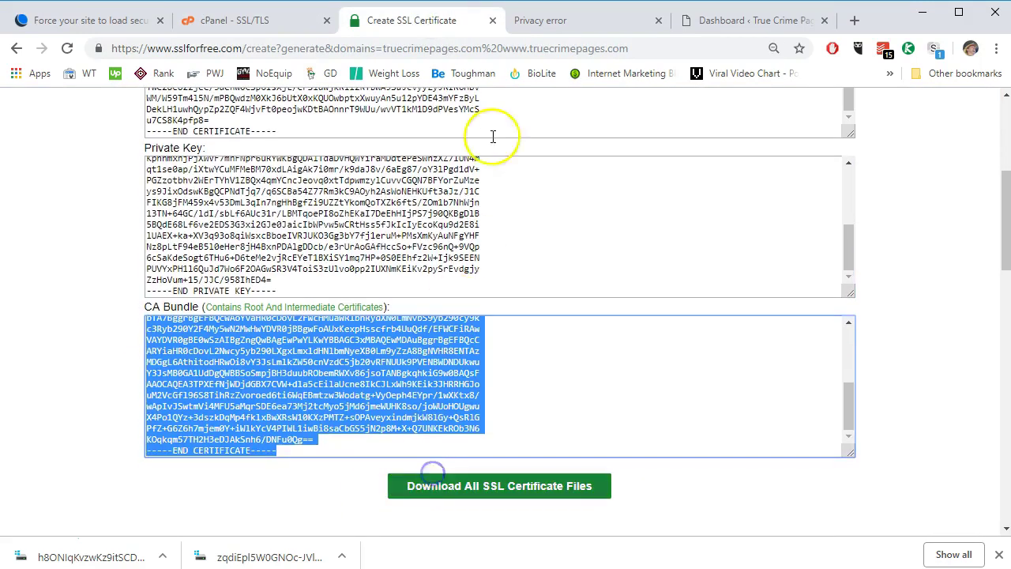
left_click(261, 20)
scroll(153, 429, "down", 3)
left_click(151, 254)
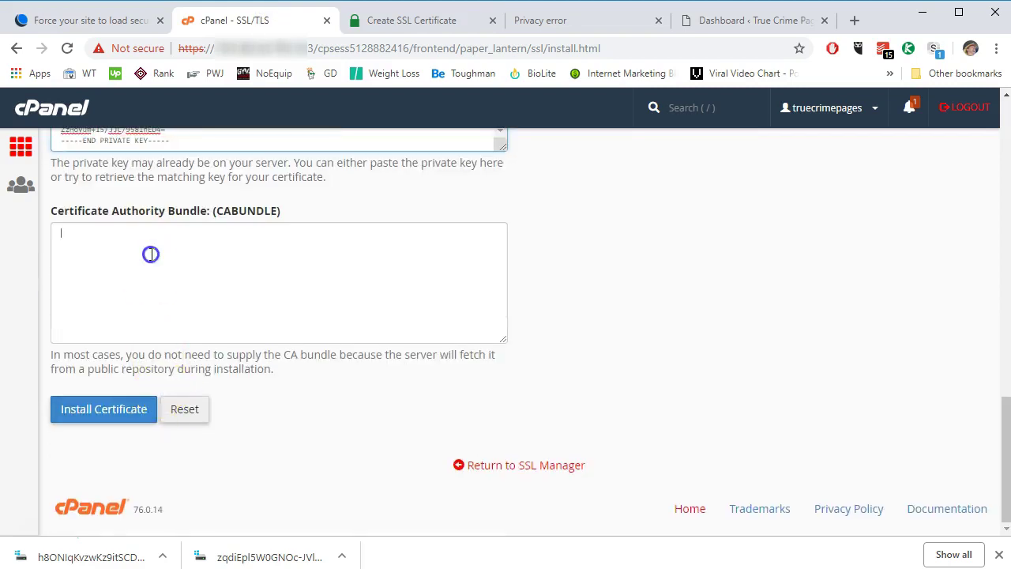
key("ctrl+v")
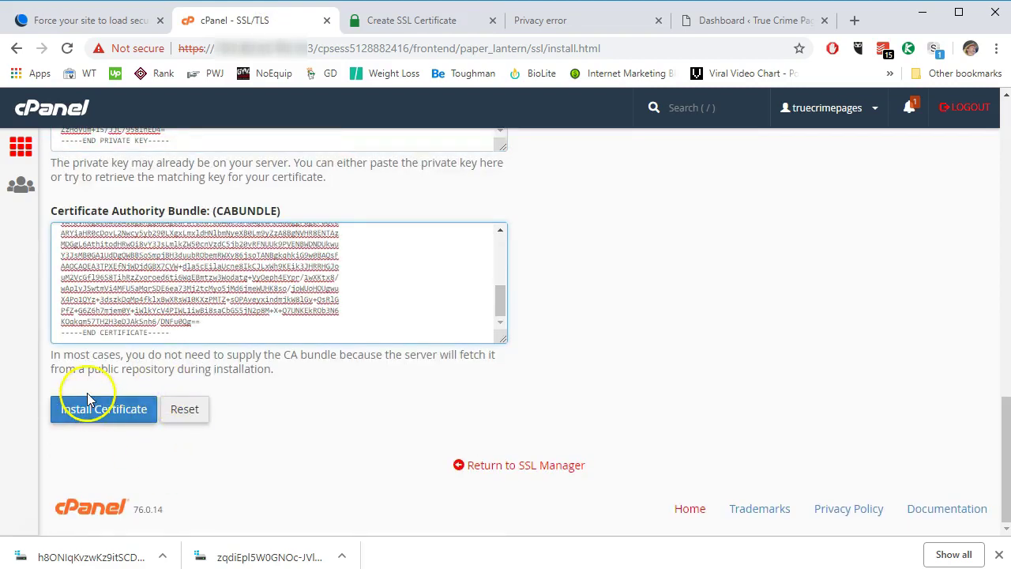
left_click(88, 412)
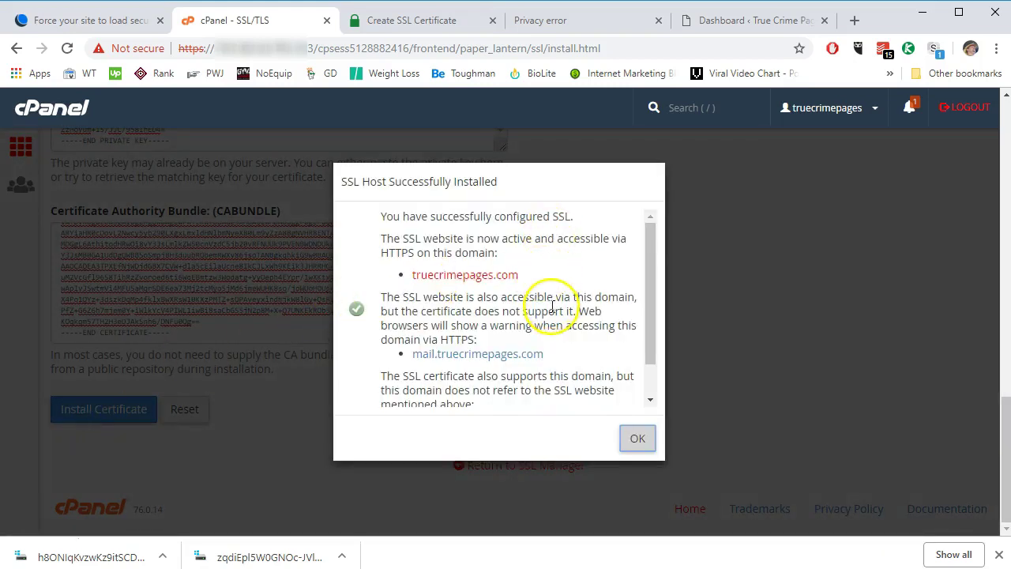
left_click(637, 438)
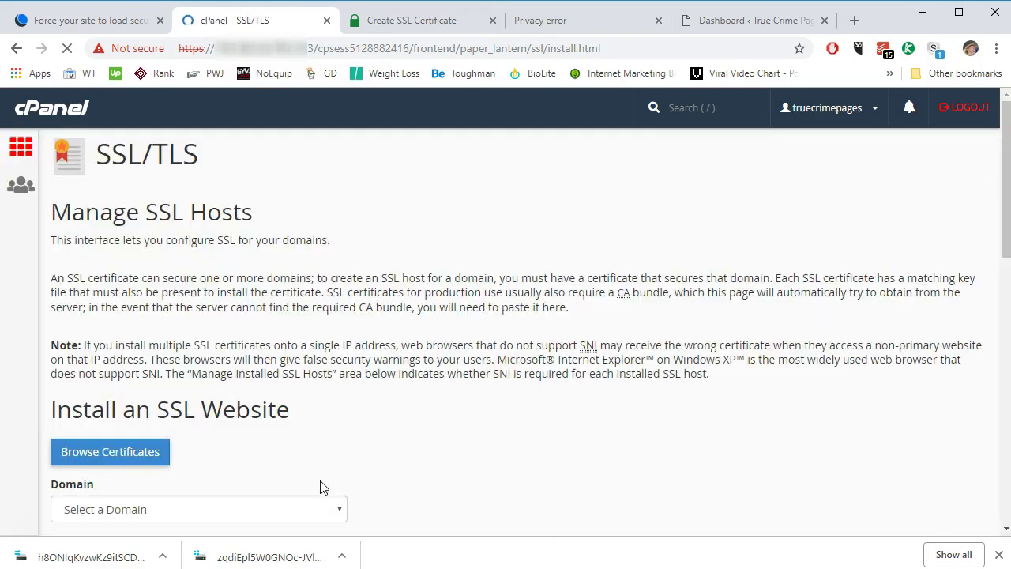
left_click(571, 26)
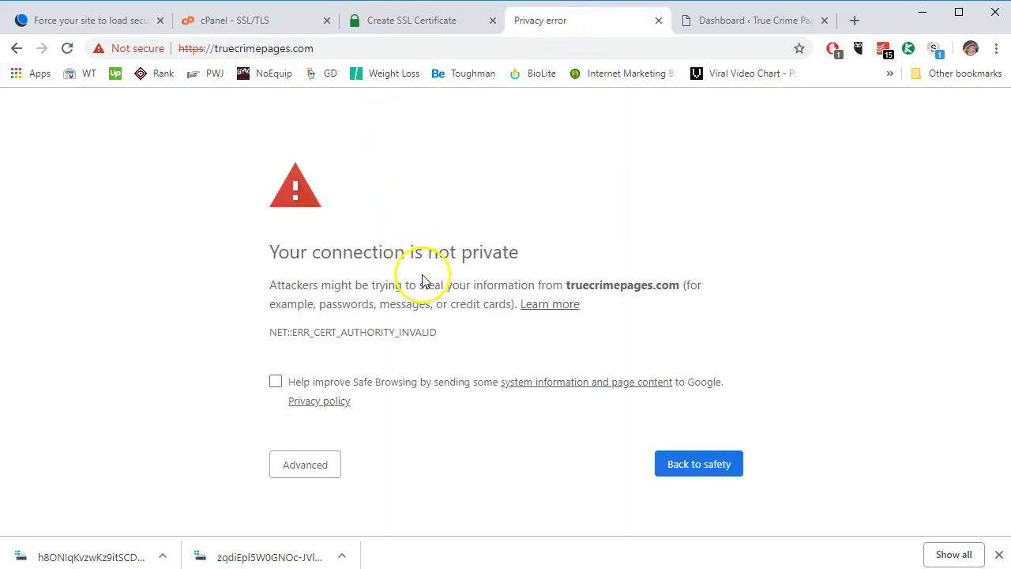
left_click(72, 49)
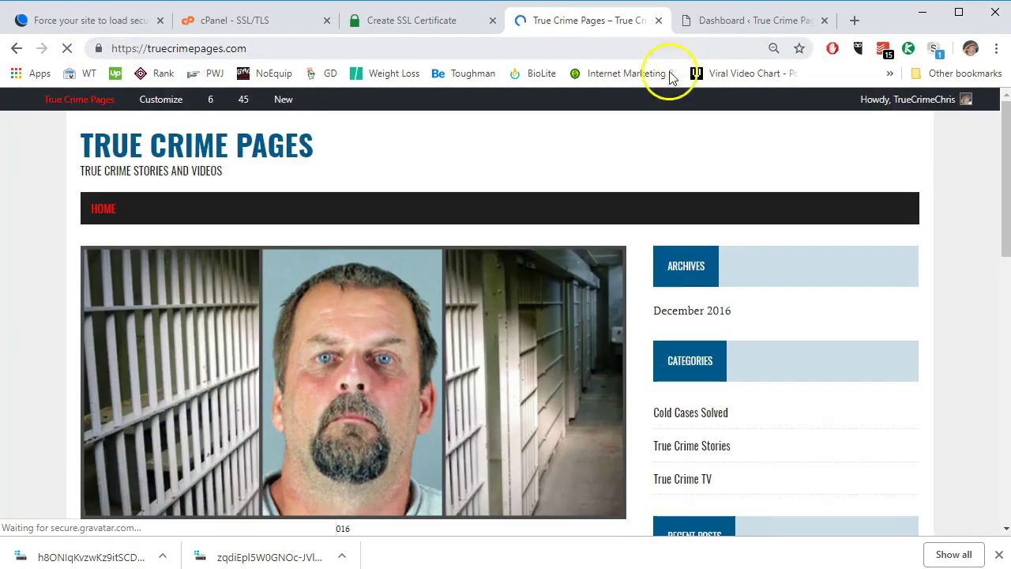
scroll(447, 176, "down", 5)
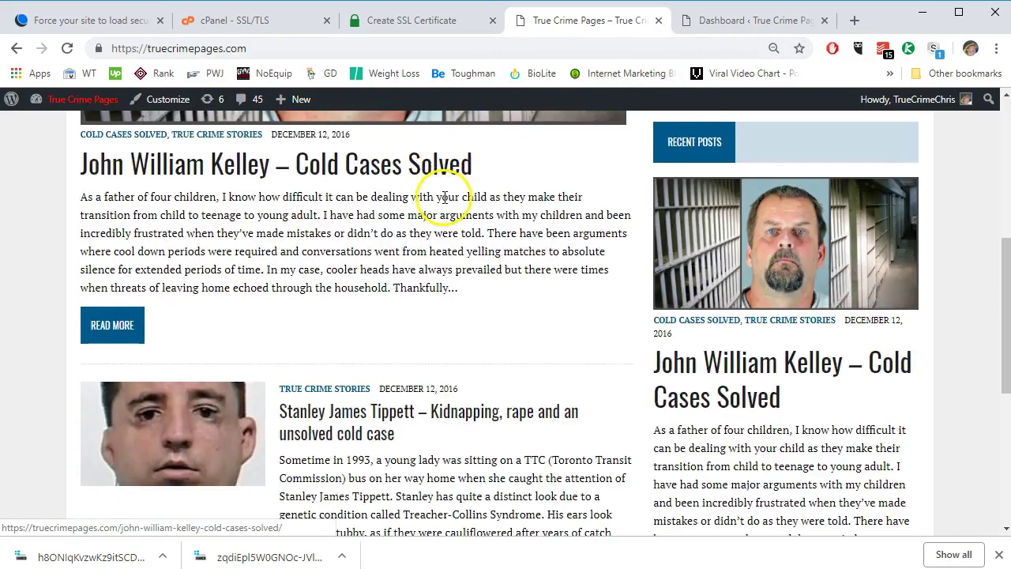
scroll(442, 176, "up", 5)
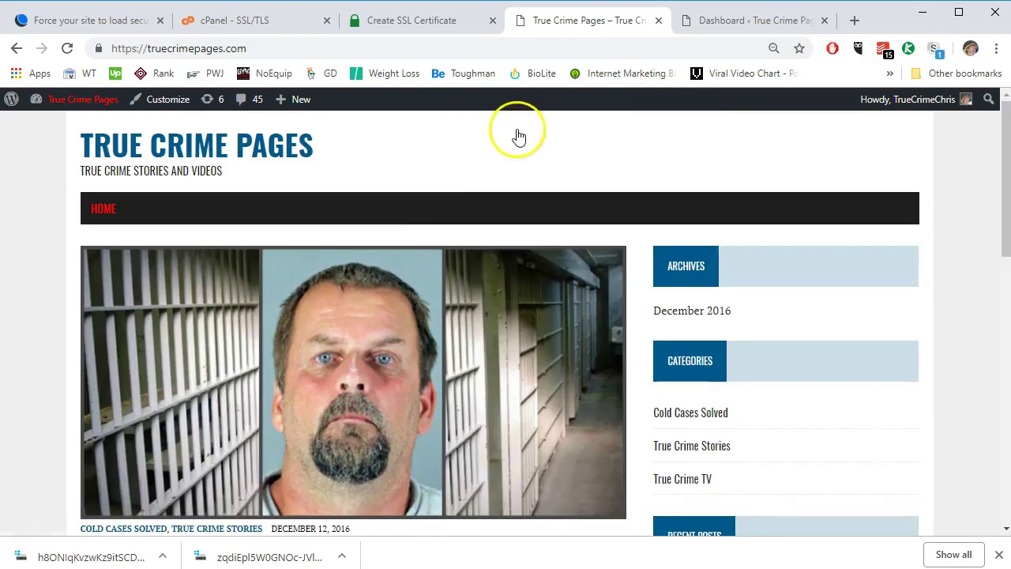
left_click(730, 26)
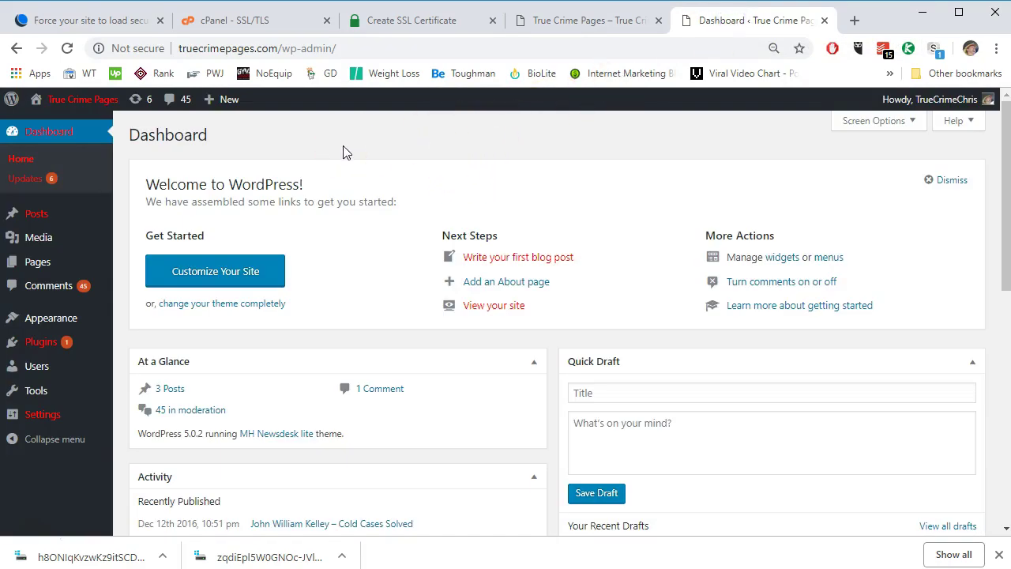
mouse_move(32, 426)
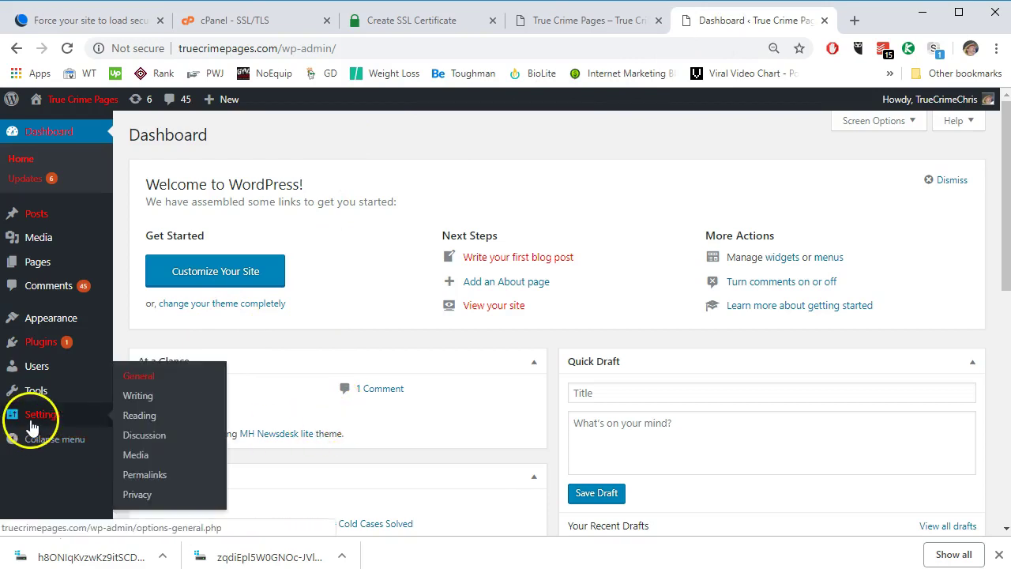
left_click(163, 381)
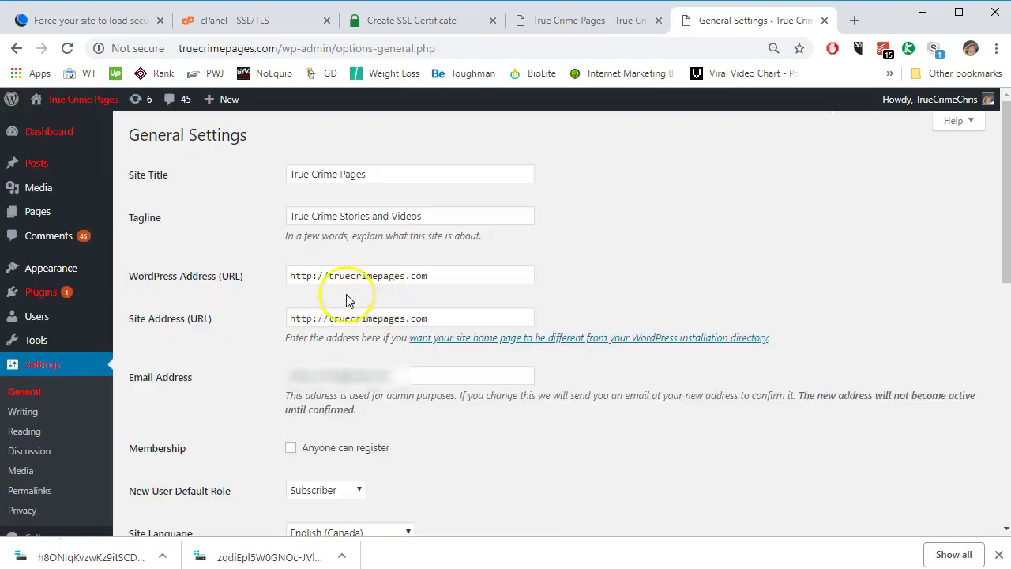
left_click(313, 275)
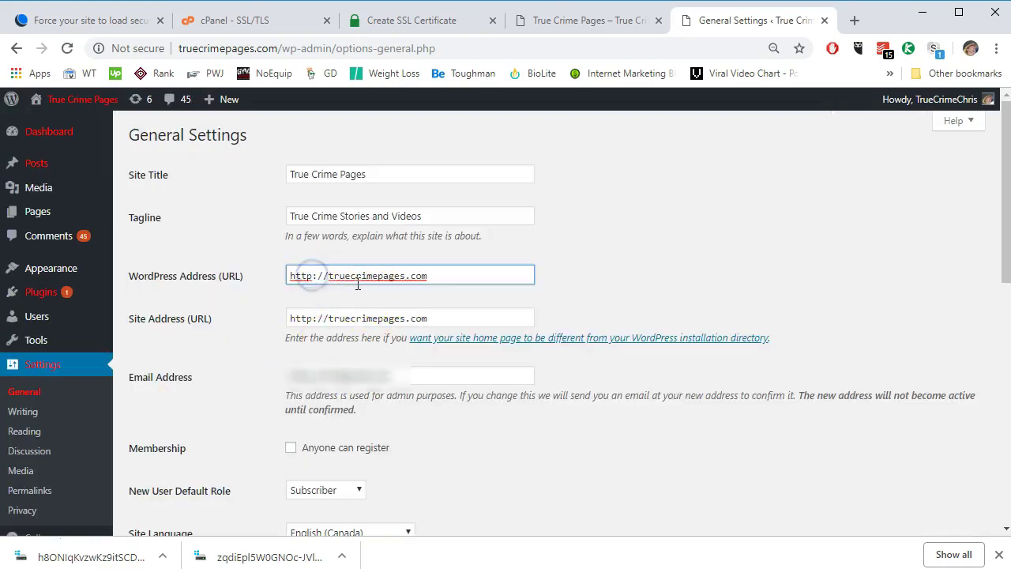
left_click(313, 320)
type("s")
left_click(682, 235)
scroll(567, 353, "down", 3)
scroll(567, 353, "down", 4)
left_click(170, 465)
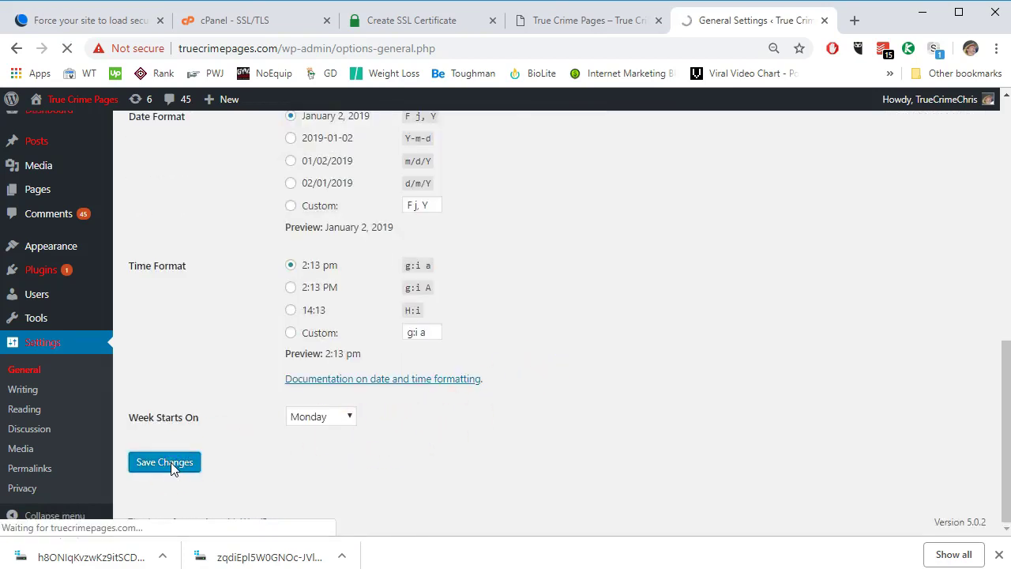
left_click(237, 420)
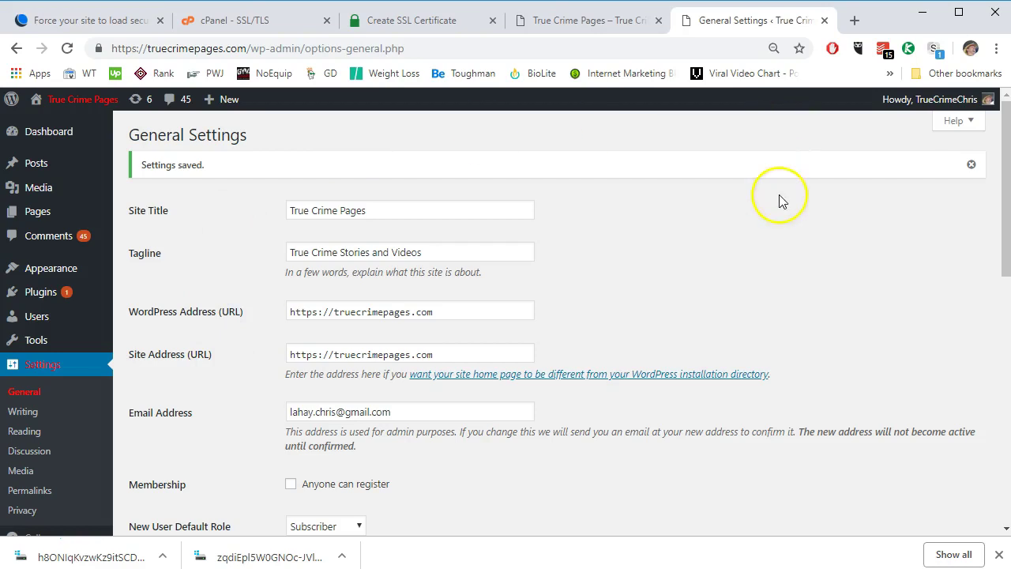
Review the saved General Settings and check the page address for HTTPS
scroll(623, 278, "down", 1)
scroll(618, 285, "down", 6)
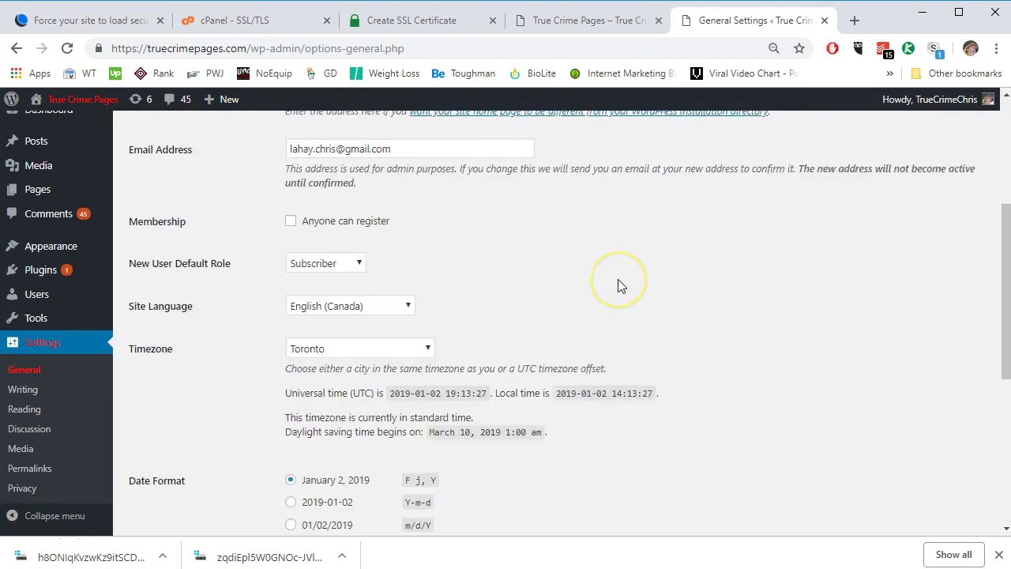
scroll(619, 285, "up", 7)
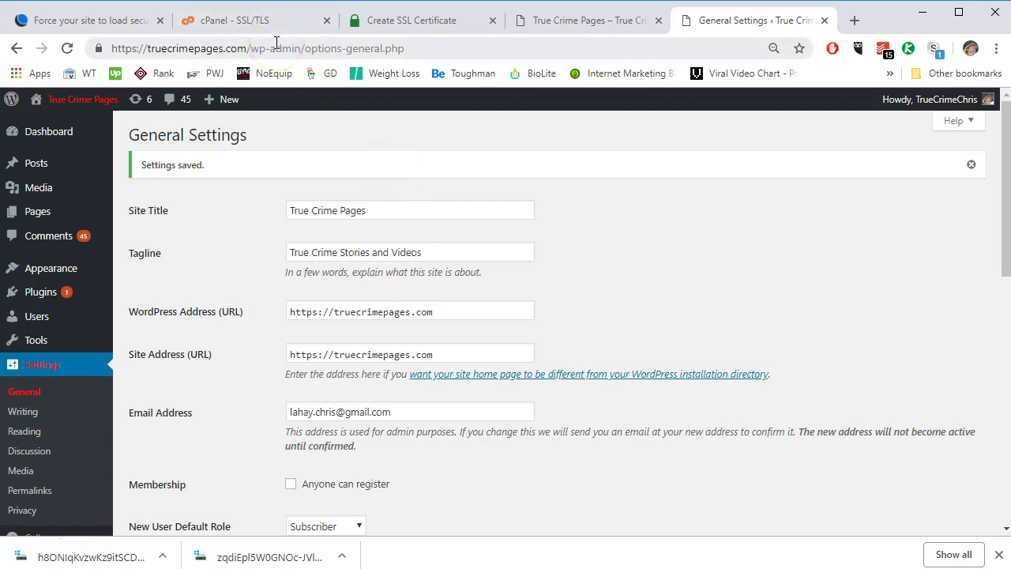
left_click(134, 46)
left_click(233, 46)
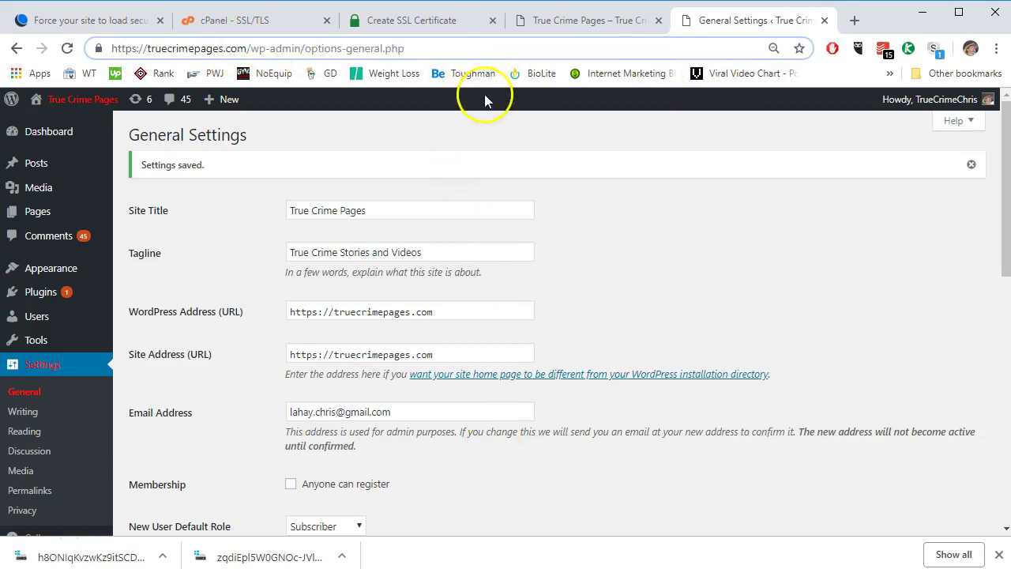
Log out of WordPress and close its login tab
mouse_move(928, 99)
left_click(900, 171)
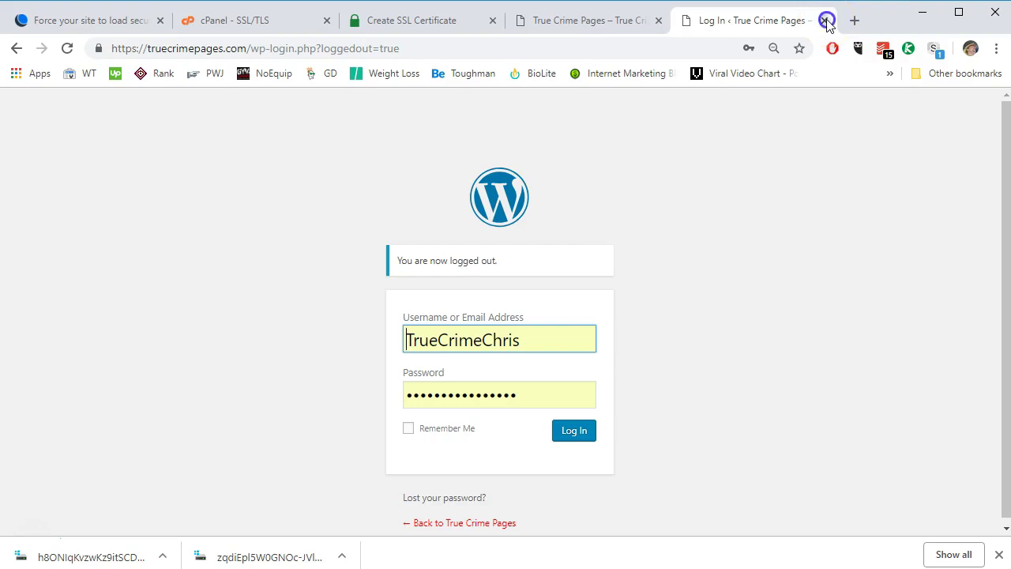
left_click(825, 20)
left_click(994, 51)
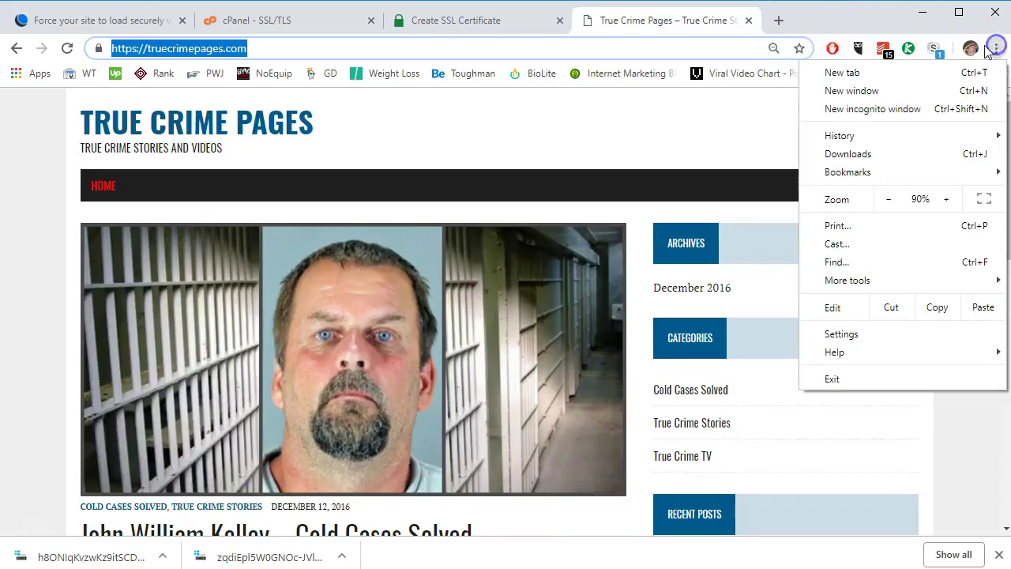
left_click(866, 109)
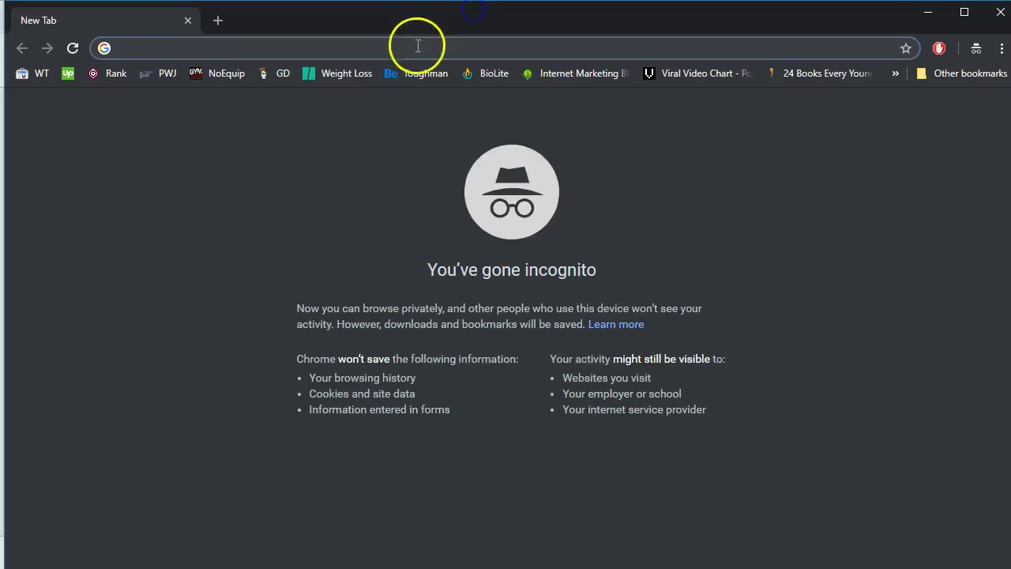
type("http://www.truecrimepages.com")
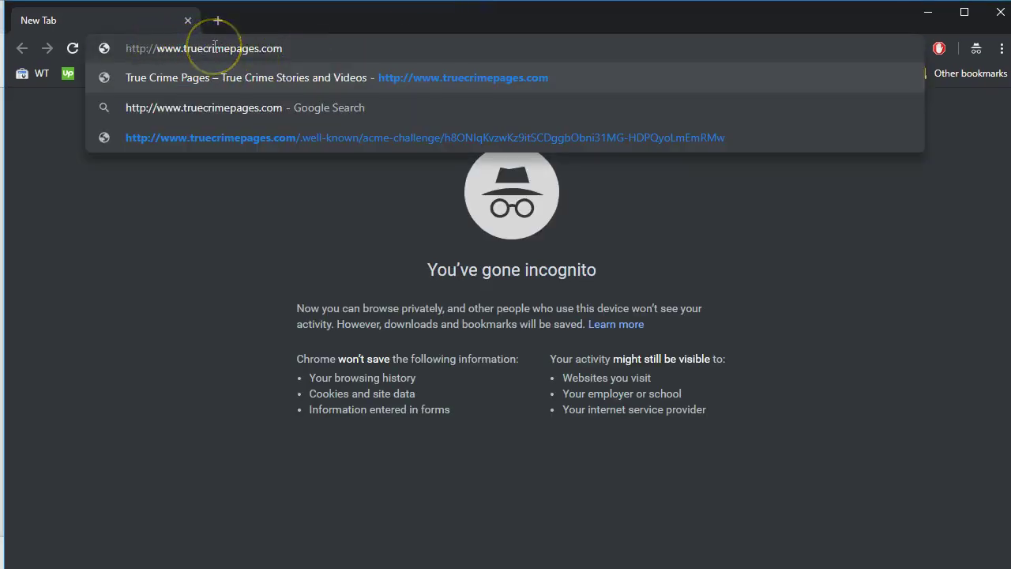
key("Return")
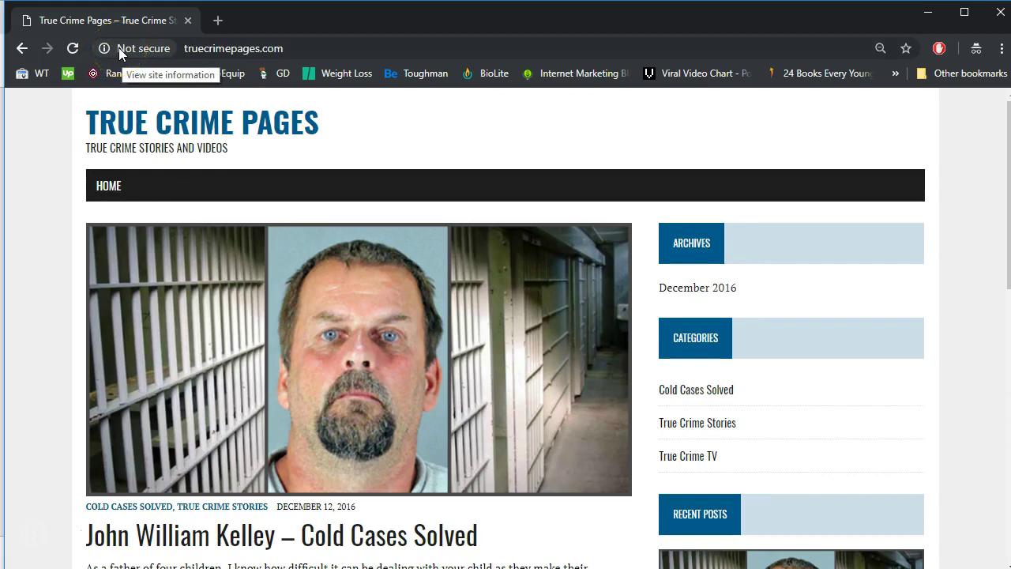
Return to cPanel in the regular browser window and open the public_html folder in File Manager
key("alt+Tab")
left_click(191, 40)
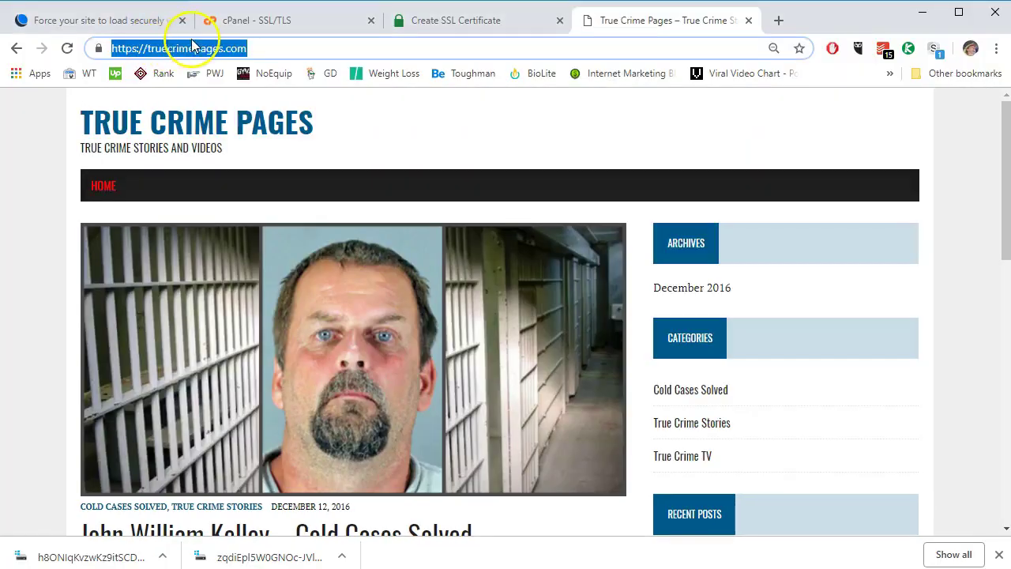
left_click(230, 25)
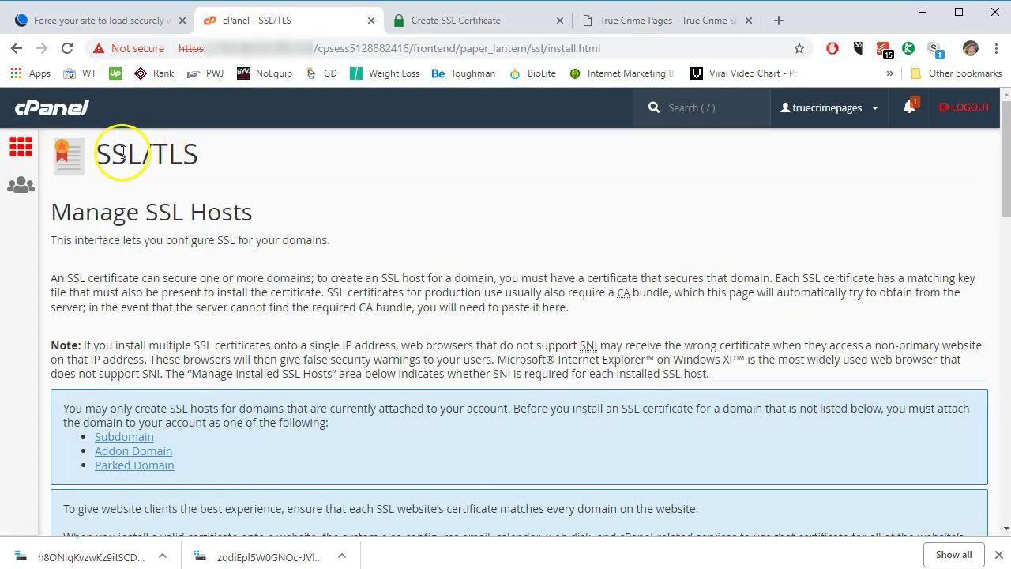
left_click(50, 113)
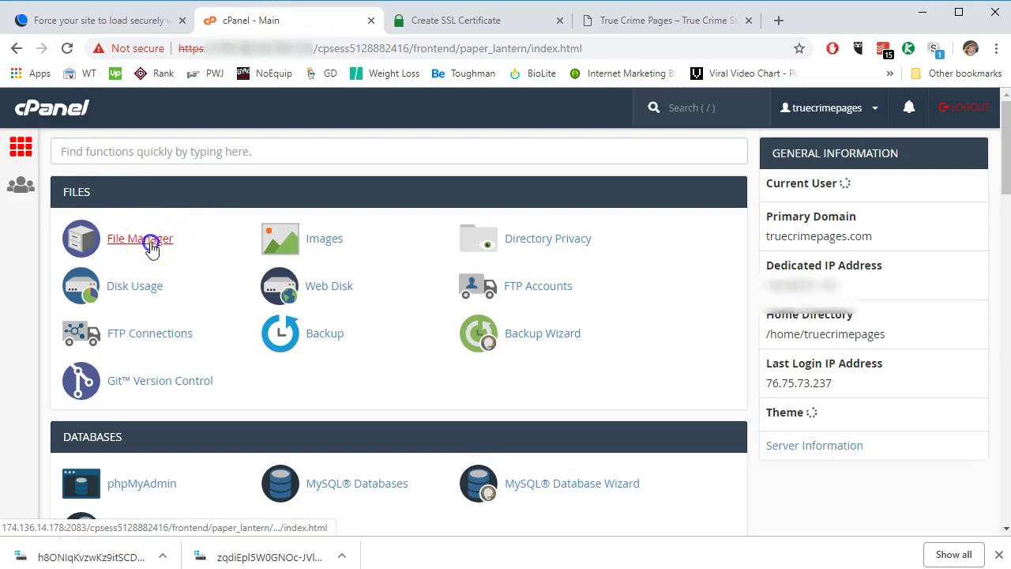
left_click(152, 247)
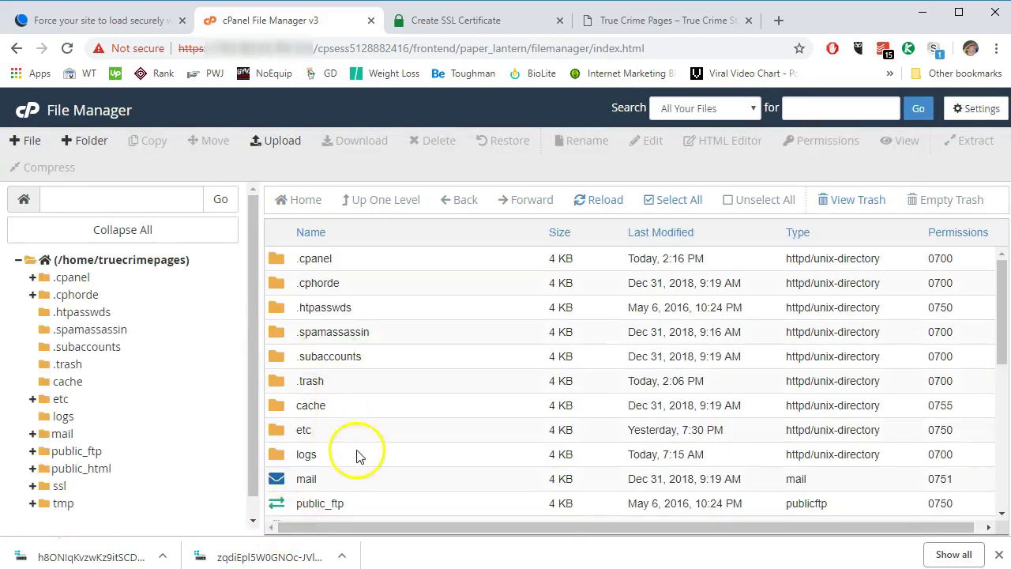
scroll(363, 445, "down", 2)
double_click(318, 395)
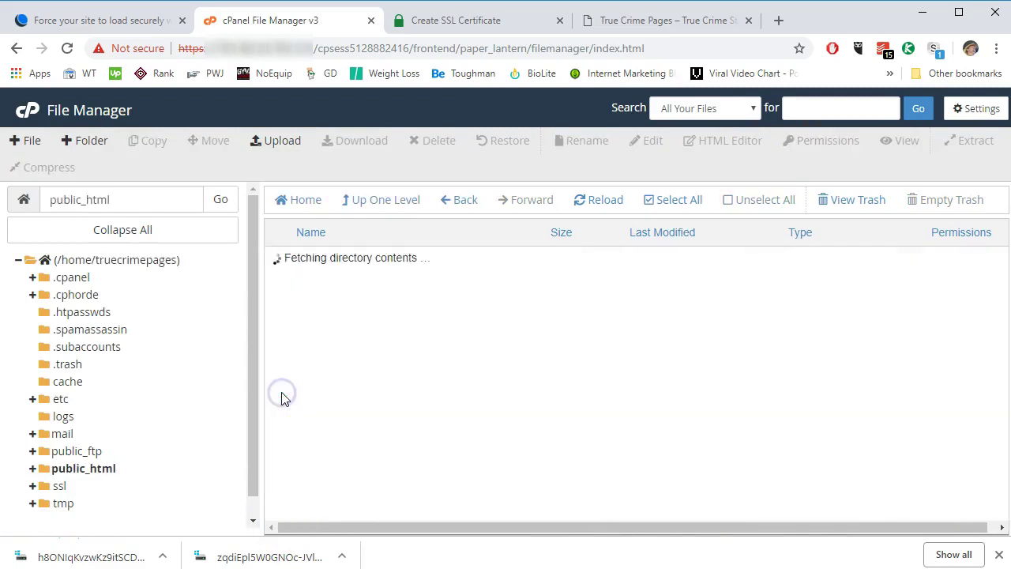
Open .htaccess from public_html for editing and insert two blank lines above the # BEGIN WordPress line
left_click(314, 381)
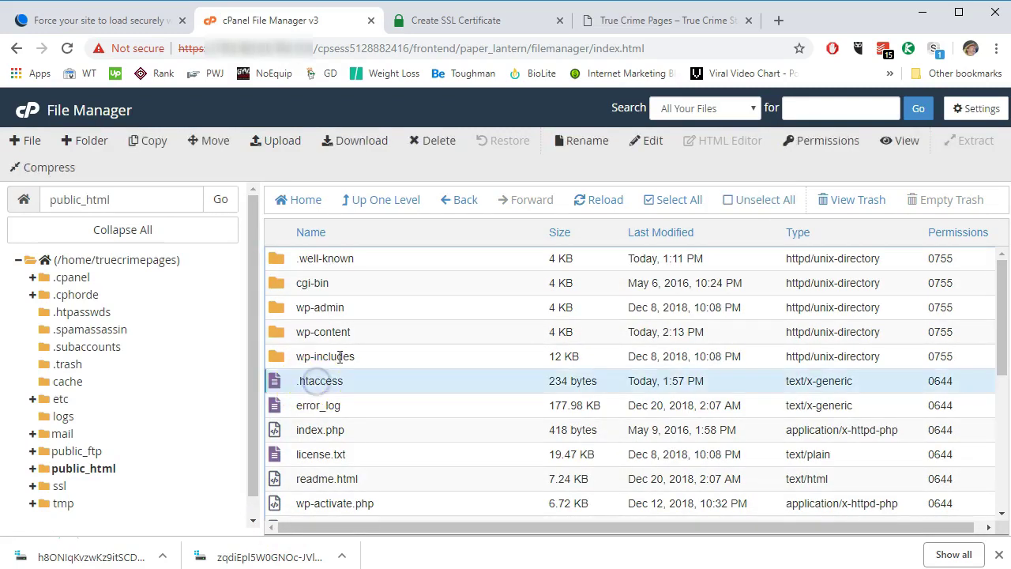
left_click(653, 144)
left_click(646, 433)
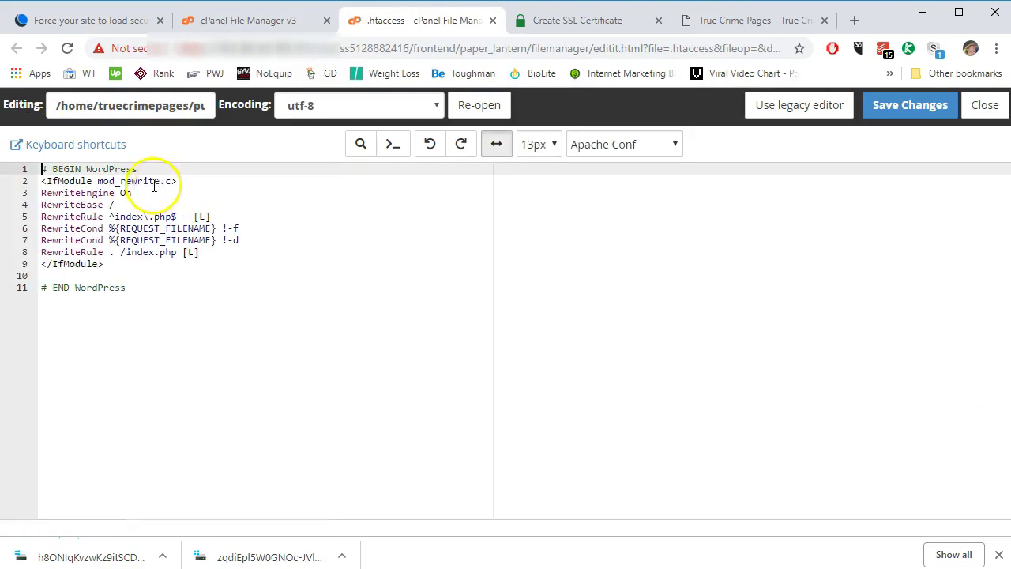
key("Return")
key("Return")
key("Up")
key("Up")
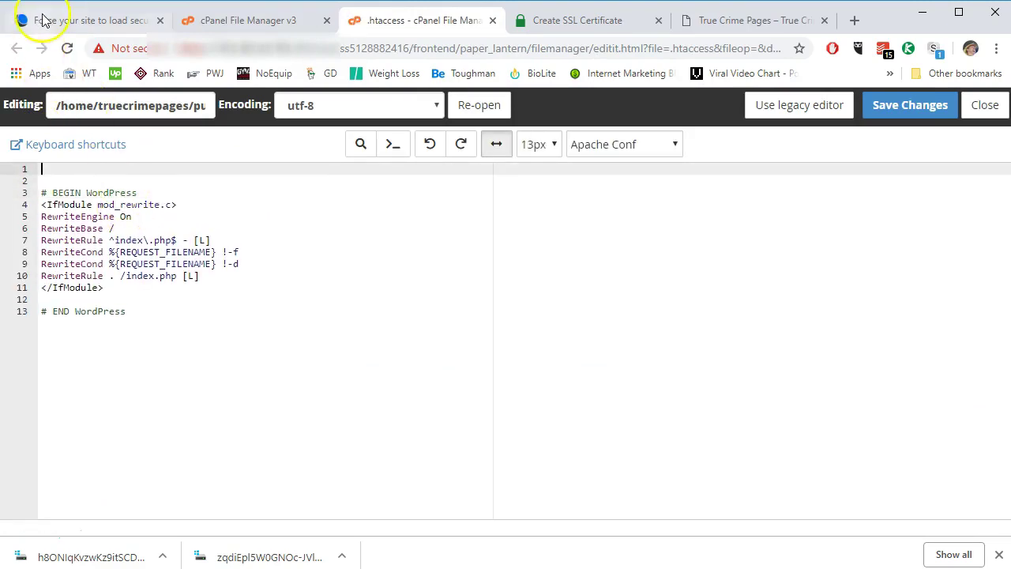
Copy the three-line HTTPS rewrite code for any site from the DreamHost article to the start of .htaccess and save the file
left_click(67, 21)
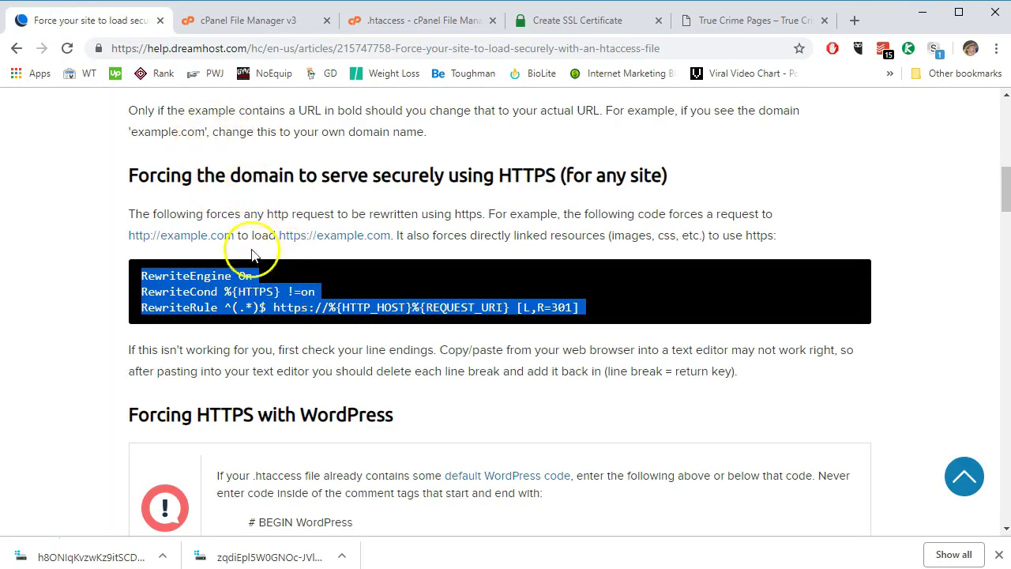
left_click_drag(591, 309, 142, 275)
key("ctrl+c")
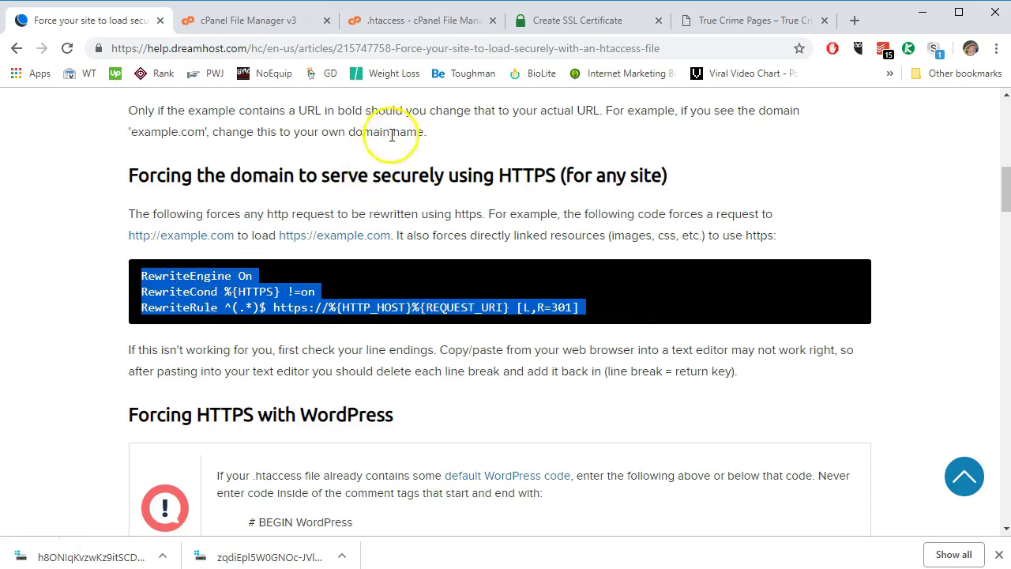
left_click(398, 23)
left_click(32, 169)
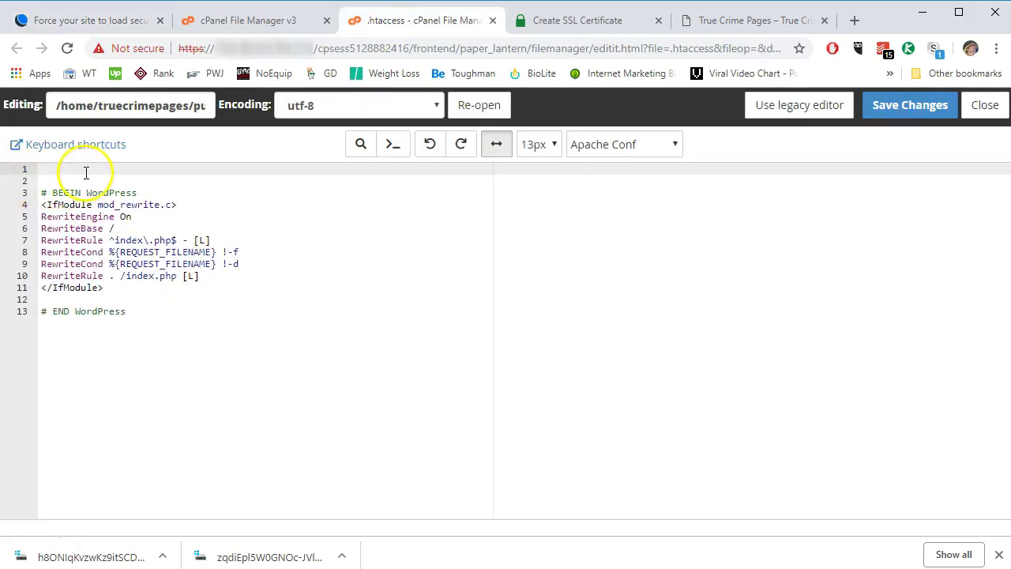
key("ctrl+v")
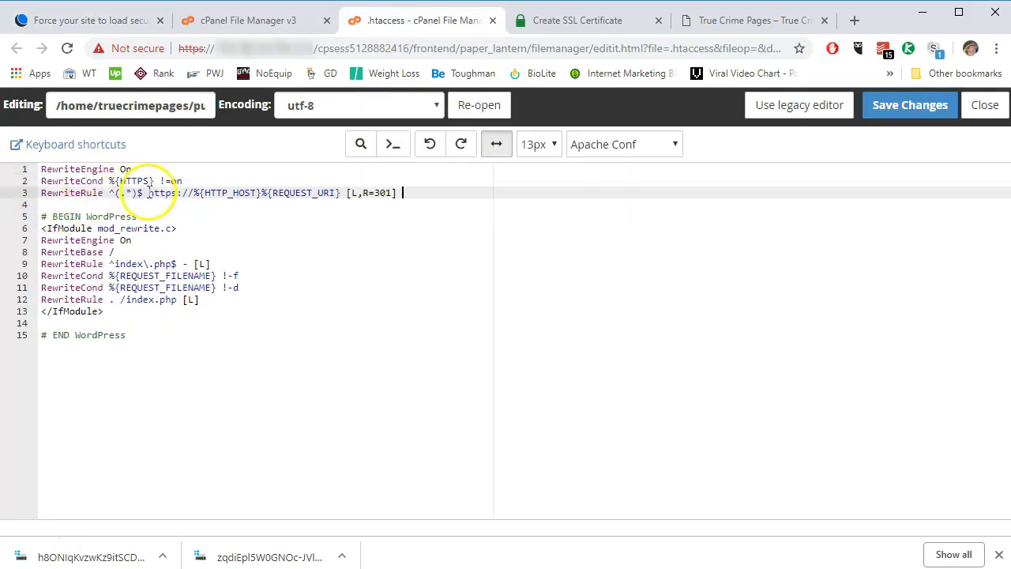
left_click(888, 109)
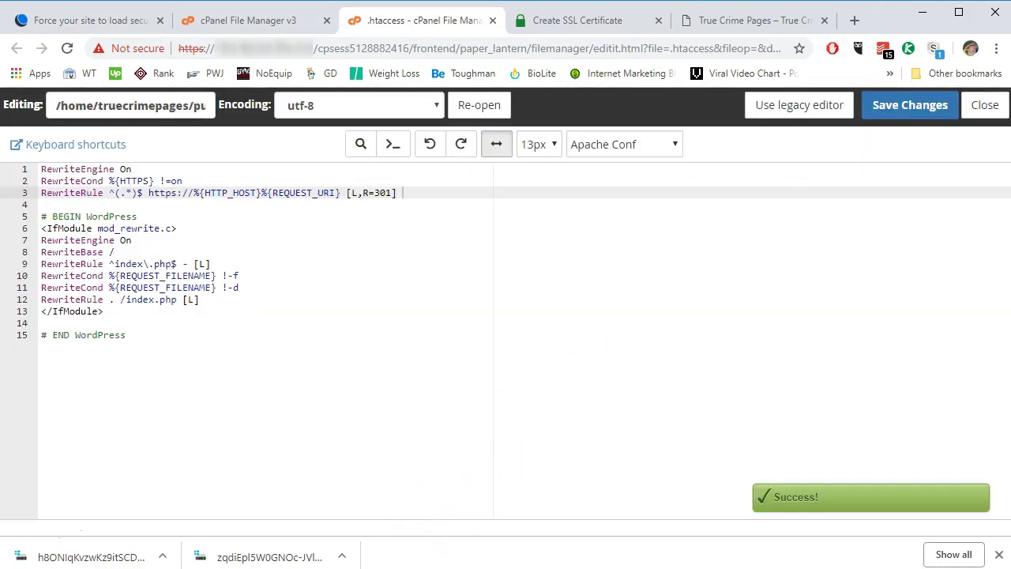
Reload truecrimepages.com in the incognito window to test the HTTPS redirect
mouse_move(404, 565)
left_click(560, 530)
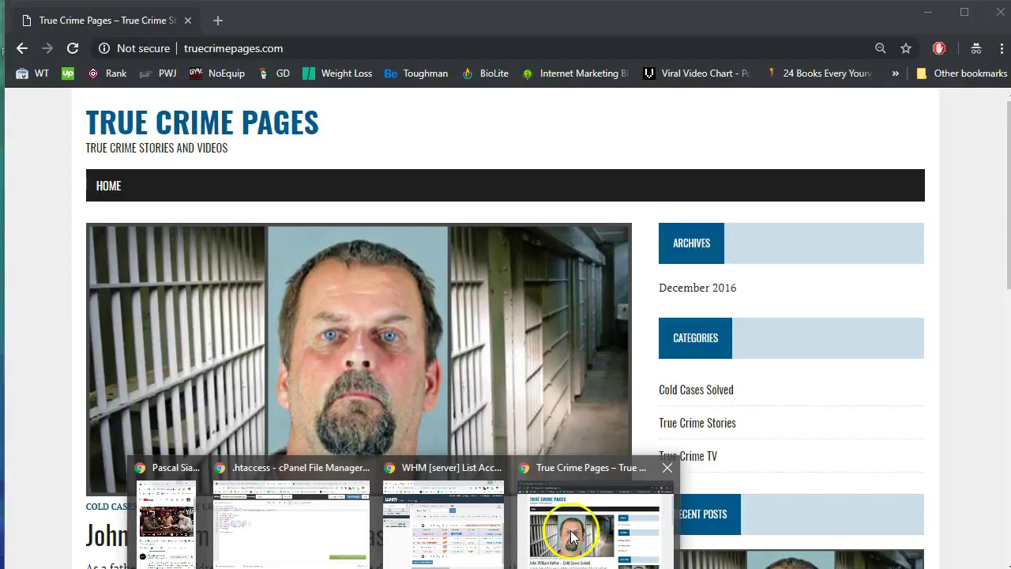
left_click(301, 48)
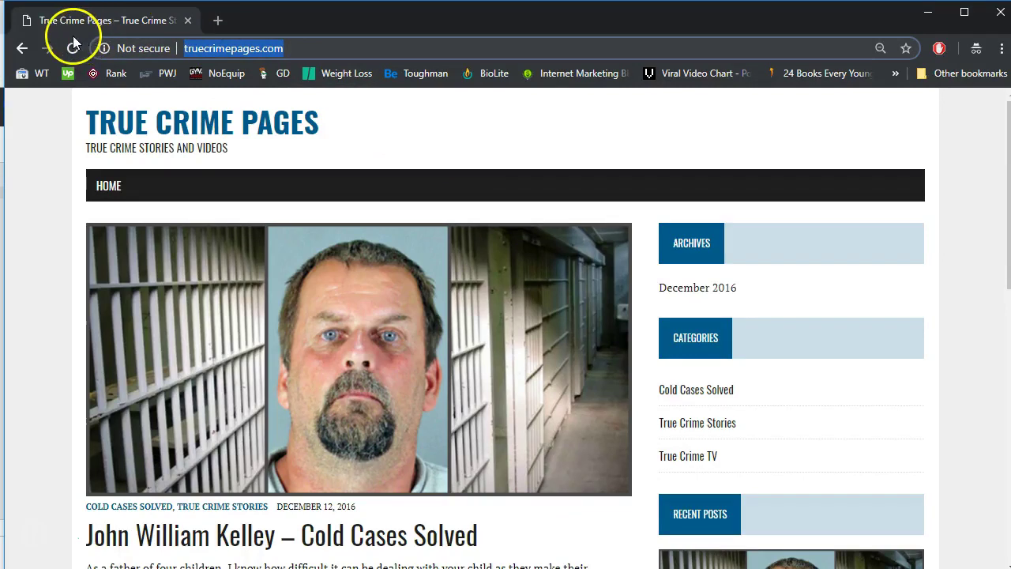
left_click(71, 45)
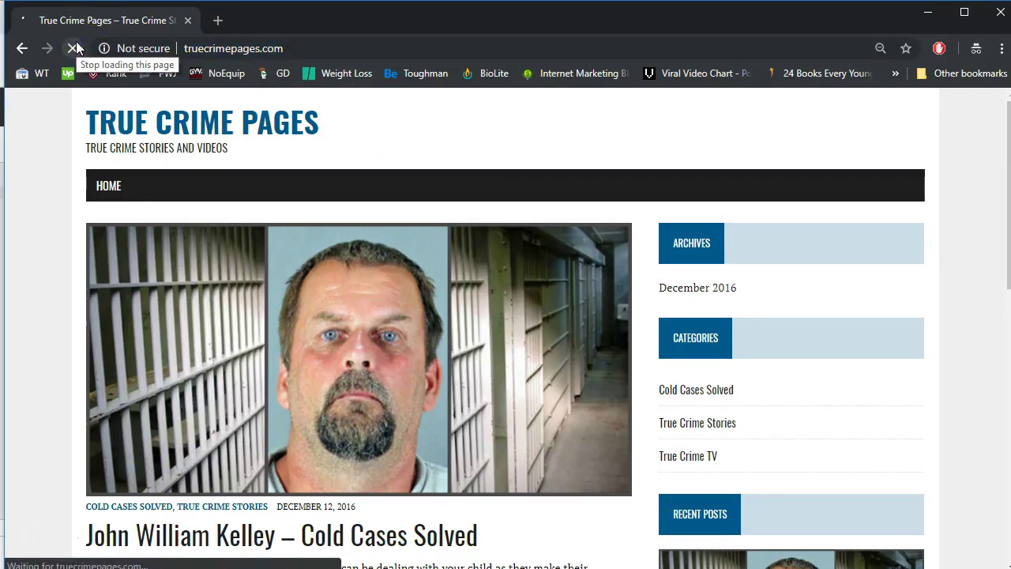